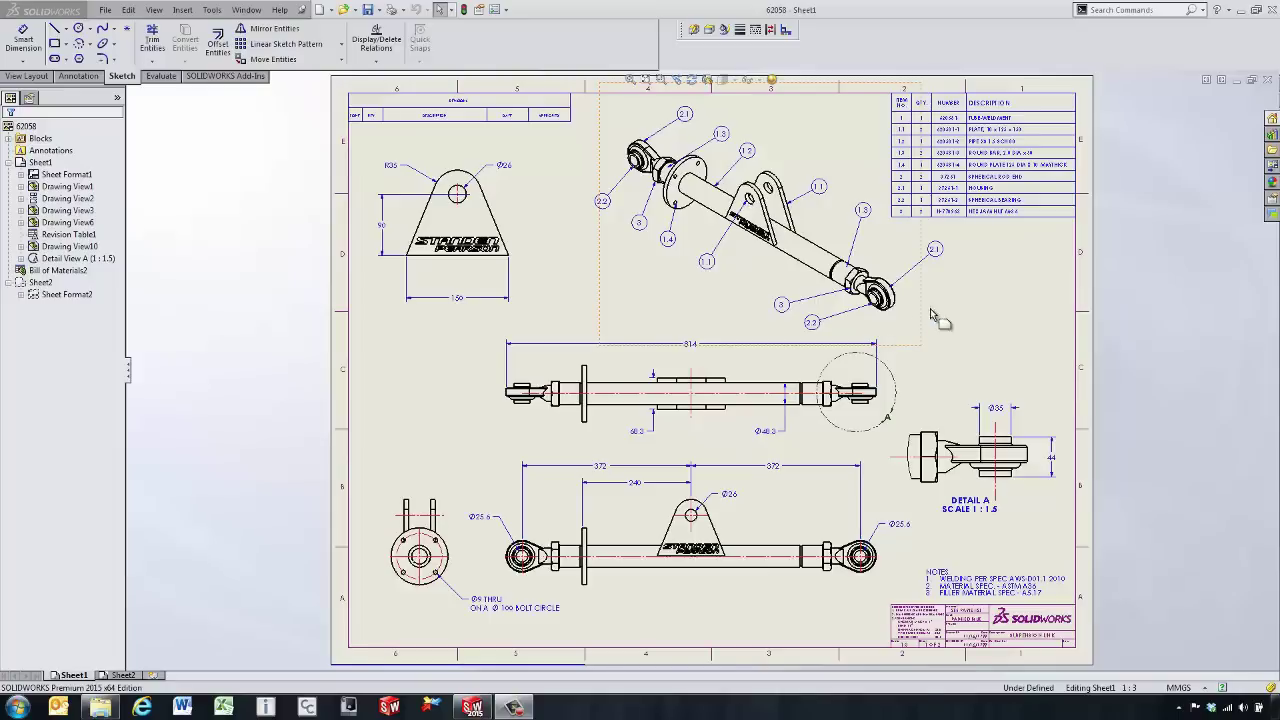
Box-select the item balloons on the suspension link's isometric assembly view
mouse_move(948, 328)
mouse_down()
mouse_move(677, 226)
mouse_move(592, 134)
mouse_move(582, 99)
mouse_up()
Give the isometric view's selected balloons curved spline leaders
click(90, 479)
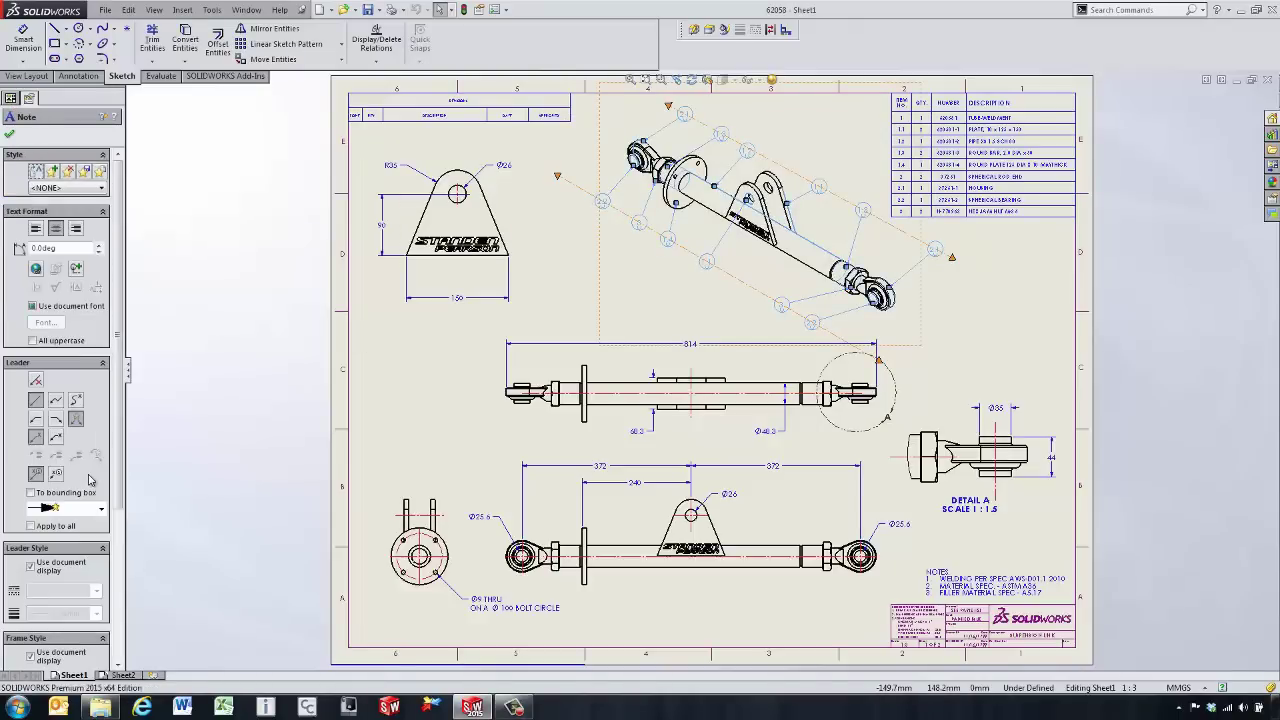
click(76, 402)
scroll(560, 420, up, 5)
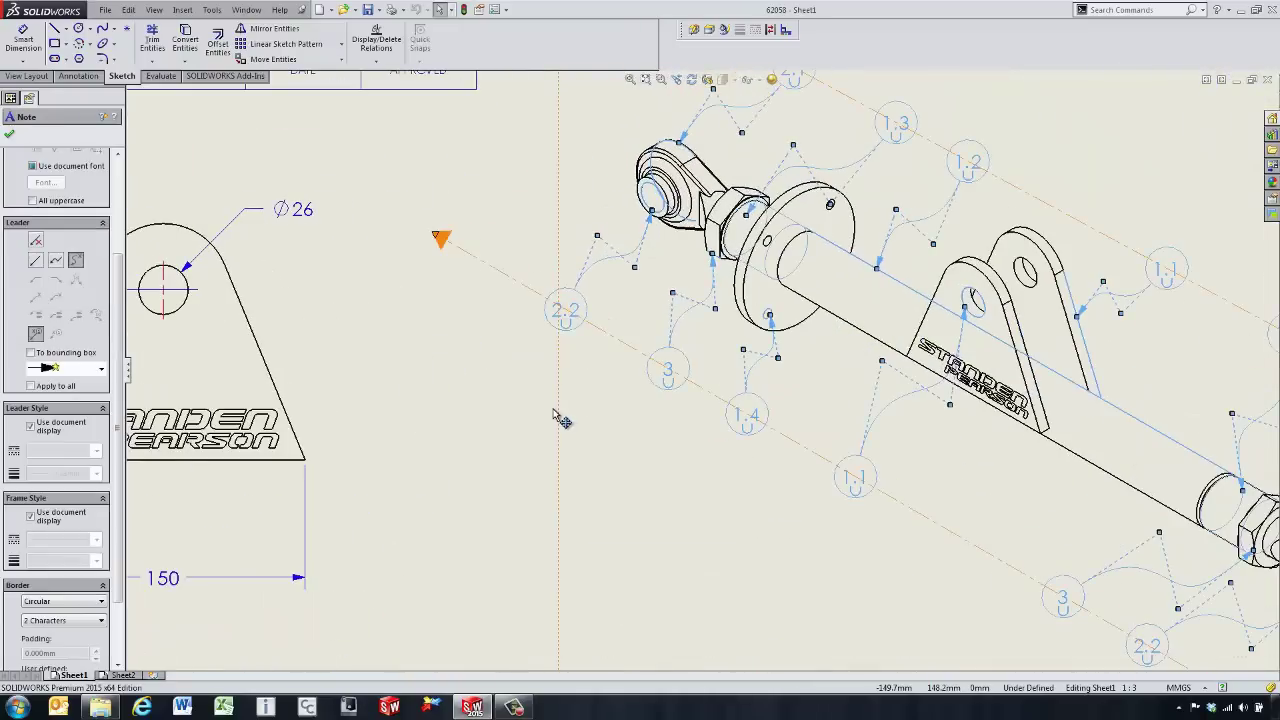
click(560, 371)
Move balloon 2.2 down-left, level with balloon 3, and reshape its leader curve
drag(566, 311, 493, 361)
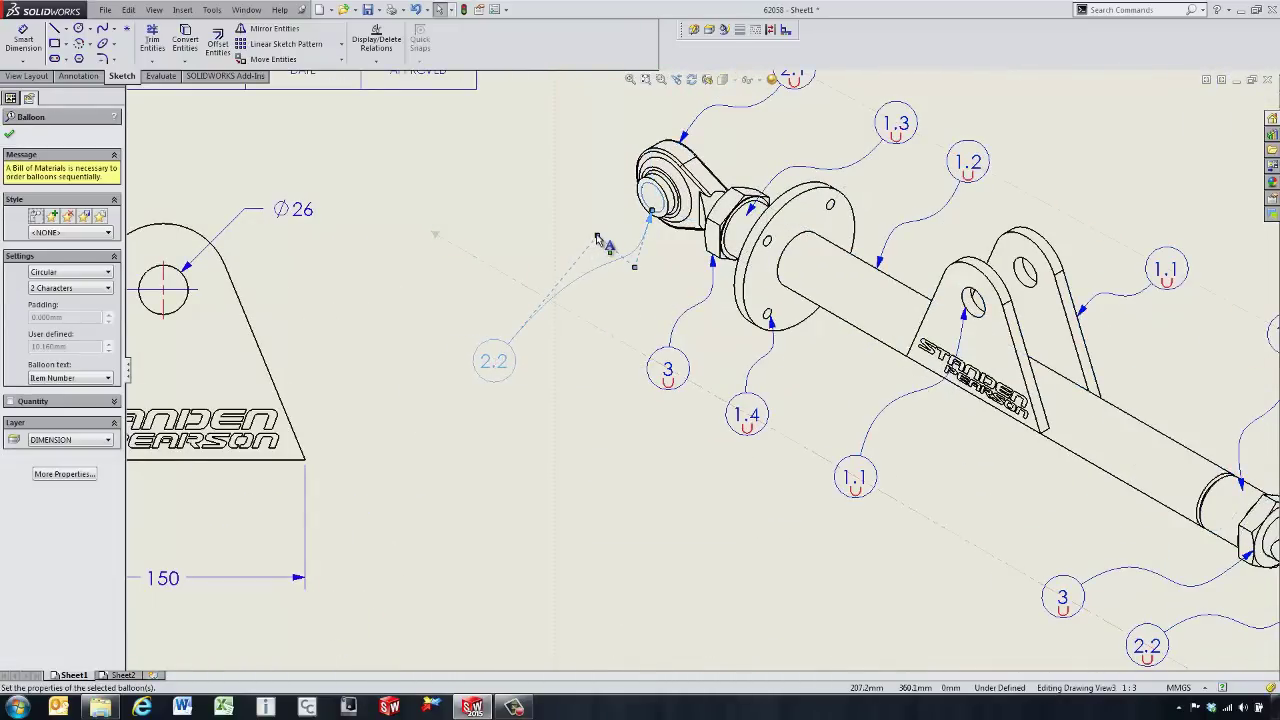
drag(597, 237, 548, 229)
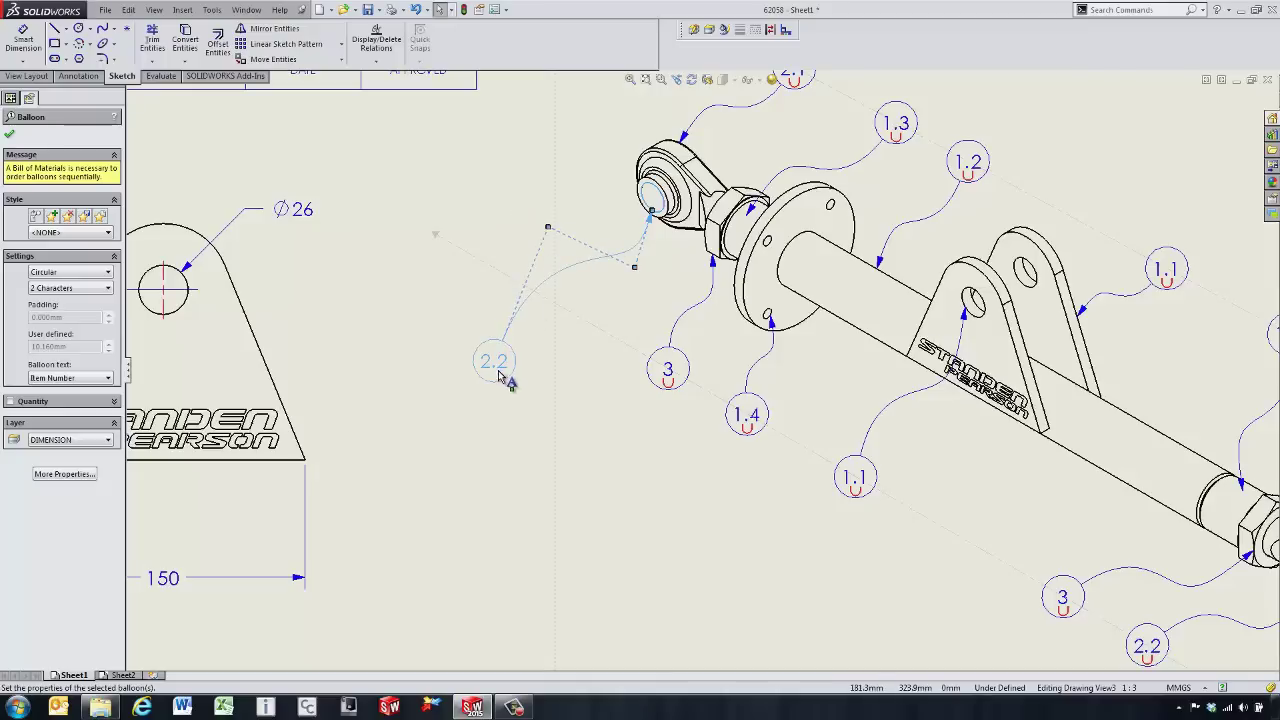
mouse_move(509, 377)
mouse_down()
mouse_move(566, 360)
mouse_move(522, 373)
mouse_up()
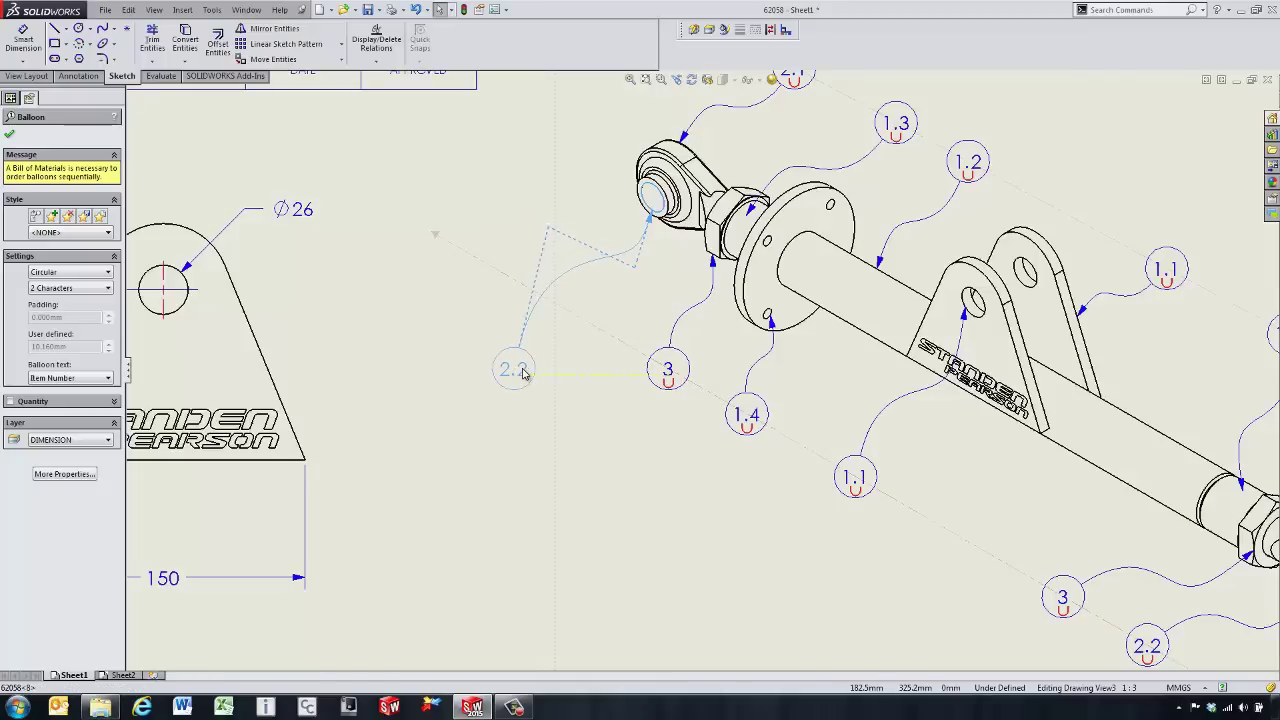
click(518, 455)
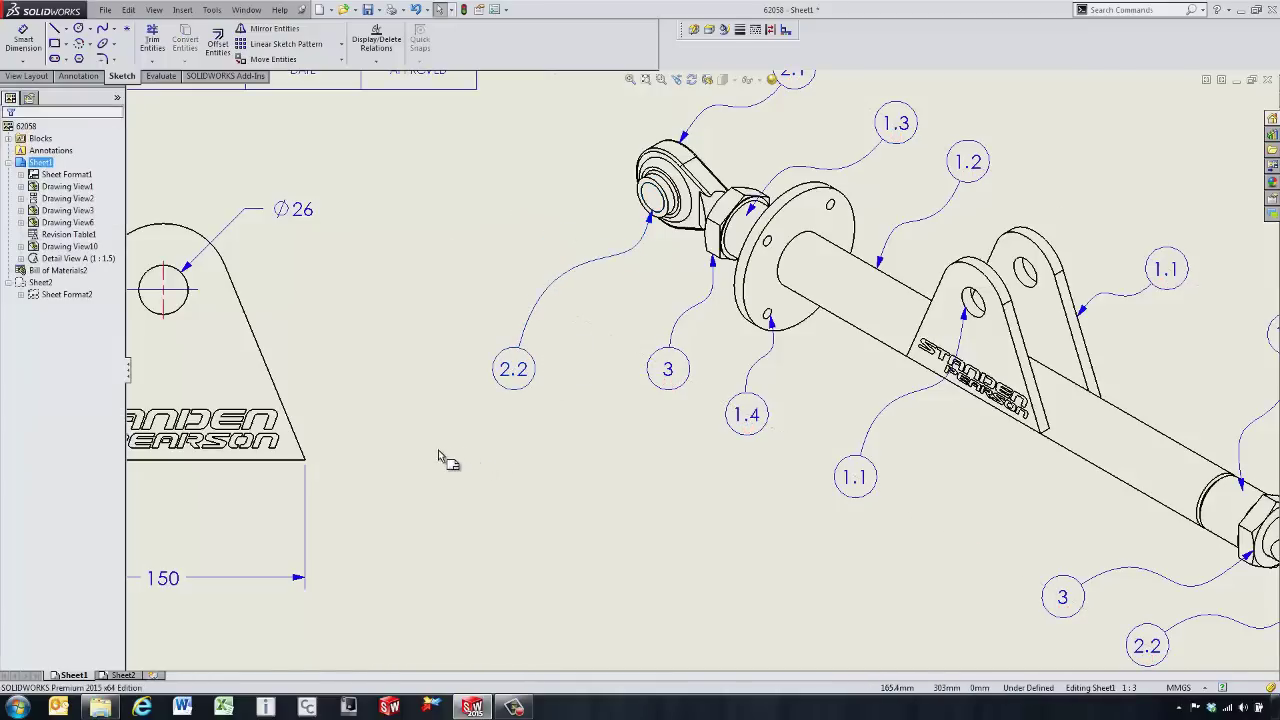
Dimension the bracket's slanted edge with a 22.4° angle from vertical
key(s)
click(486, 460)
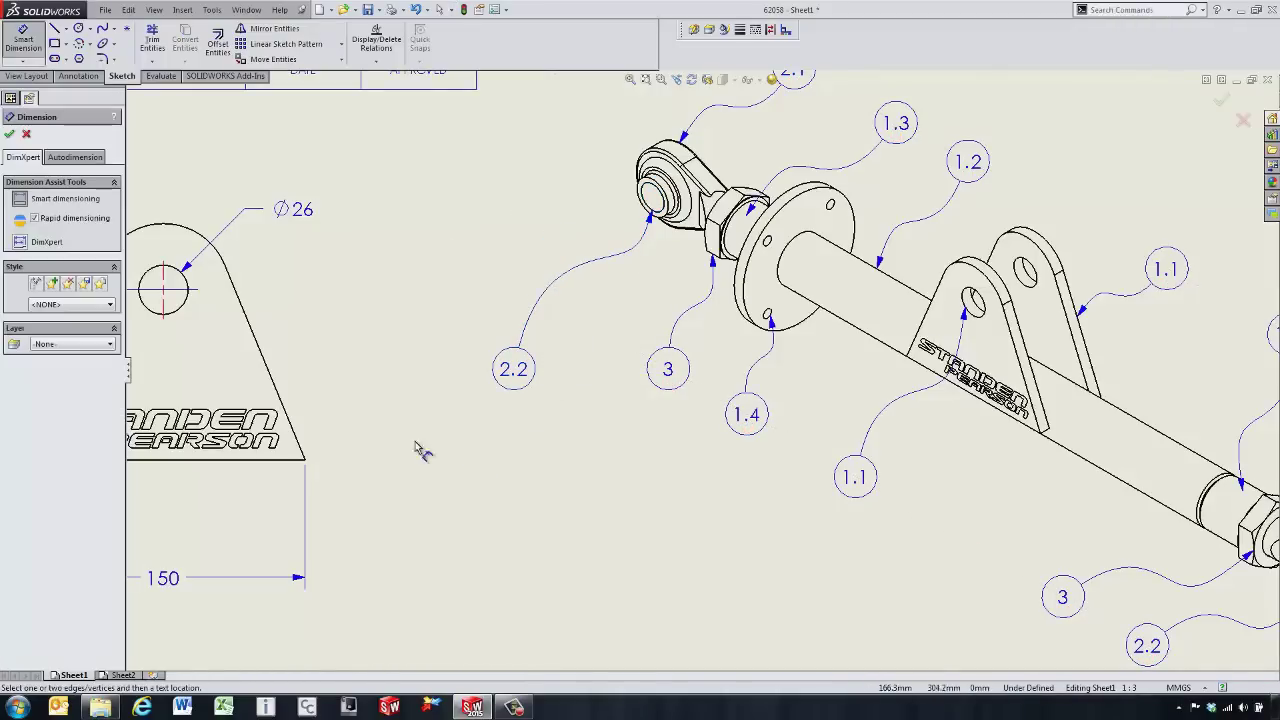
click(289, 411)
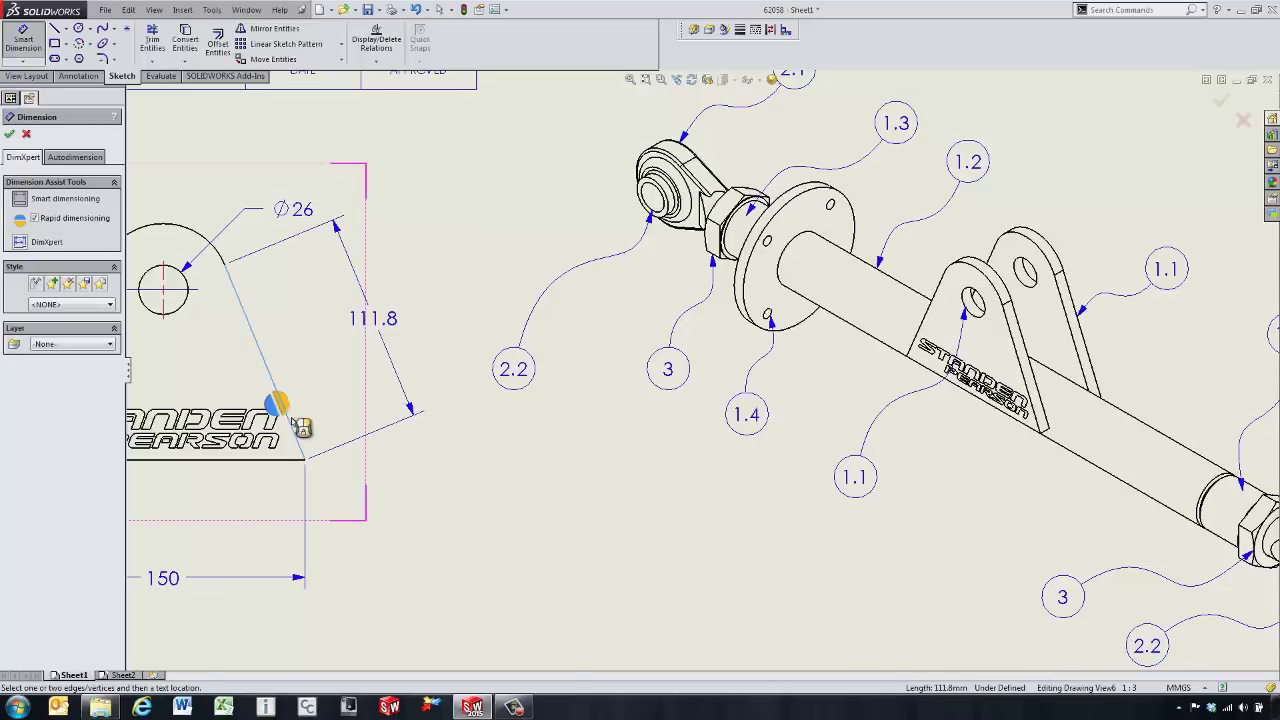
click(311, 466)
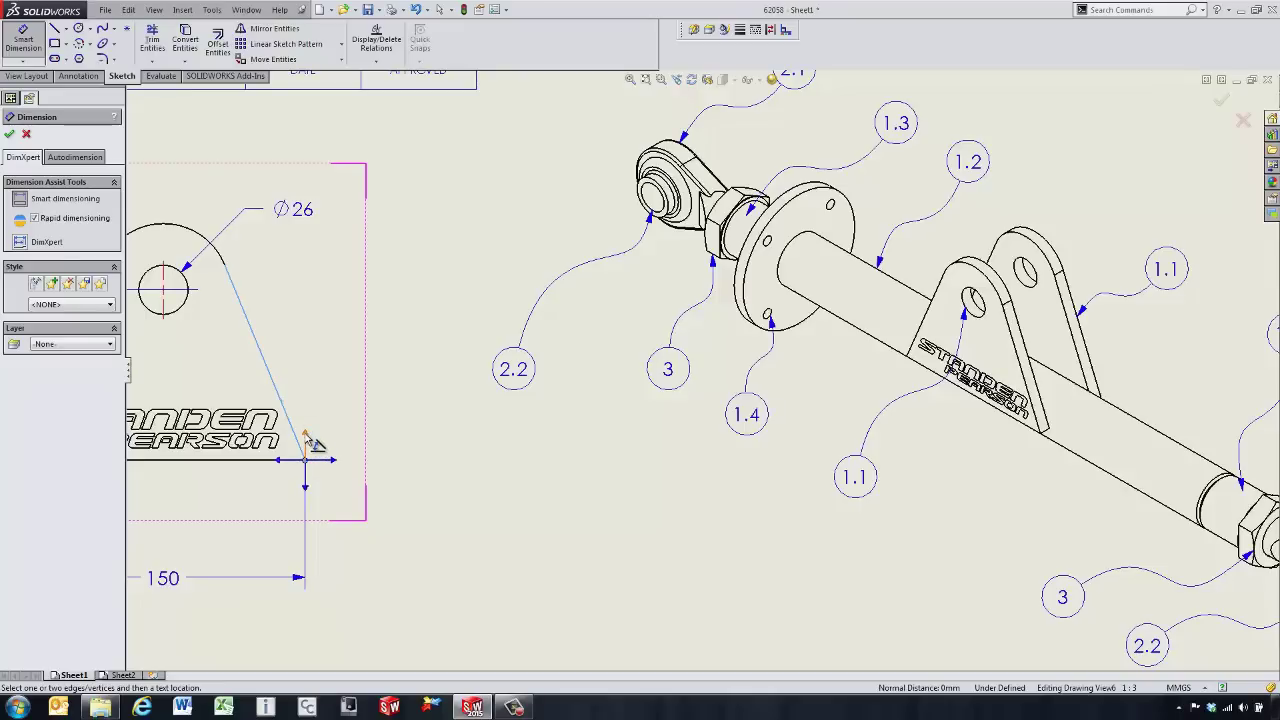
click(308, 444)
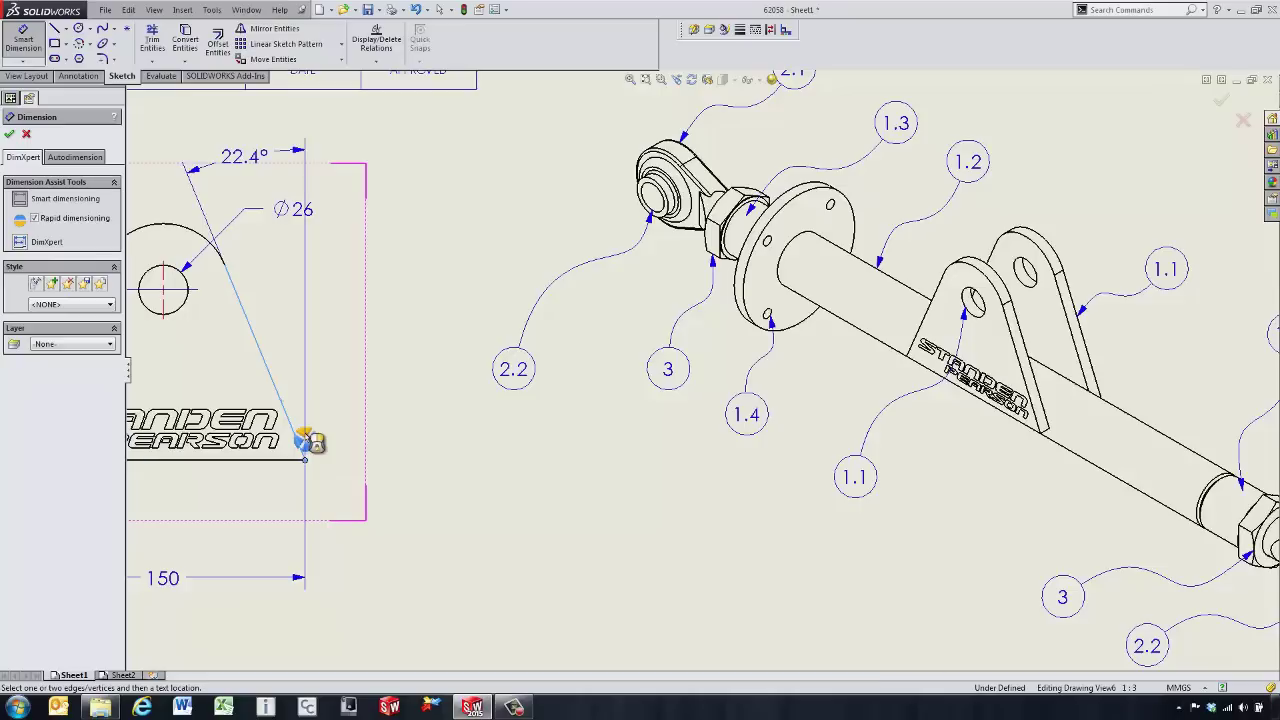
click(283, 288)
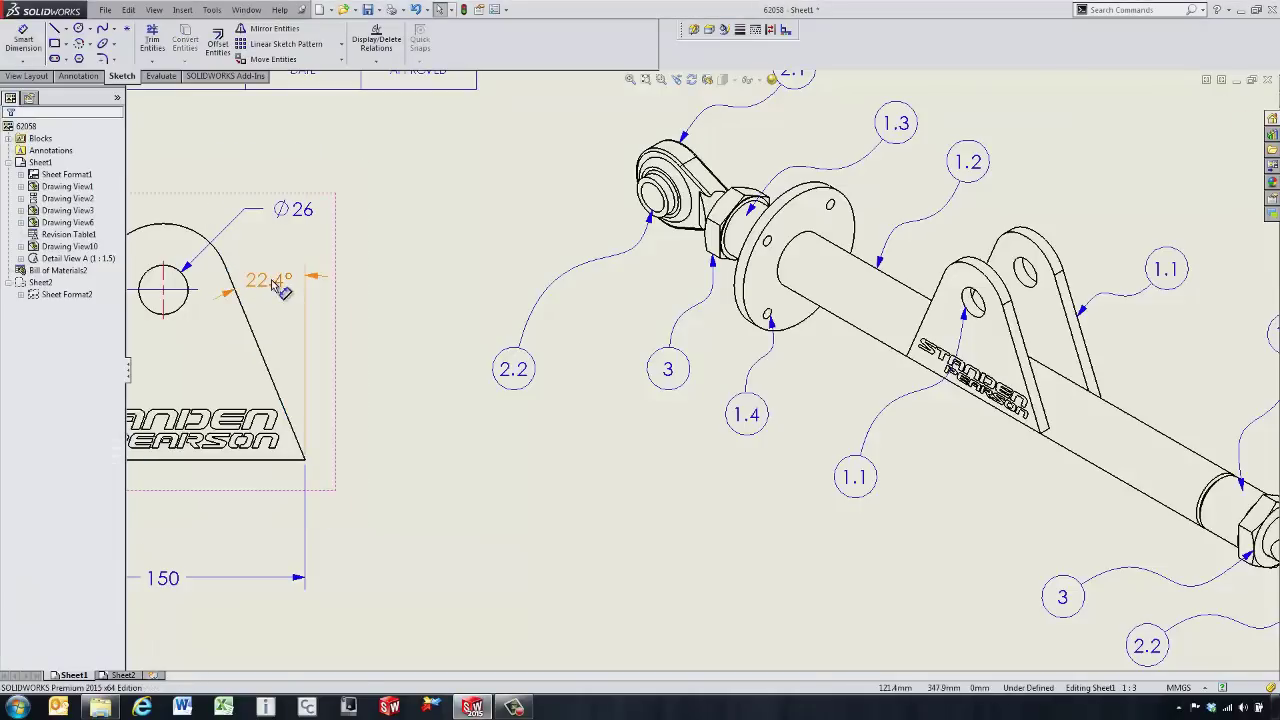
Show the 22.4° dimension as the vertically opposite angle, beside the 150 dimension
right_click(276, 283)
mouse_move(312, 396)
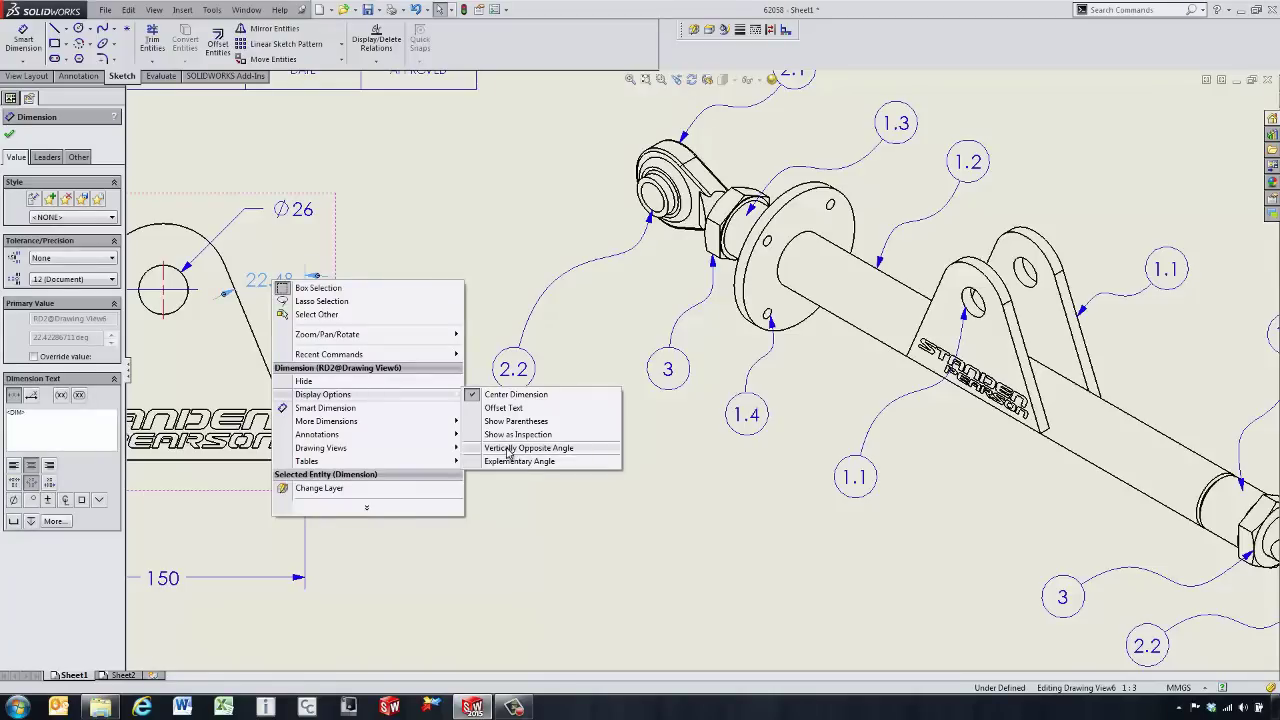
click(510, 450)
drag(351, 649, 426, 521)
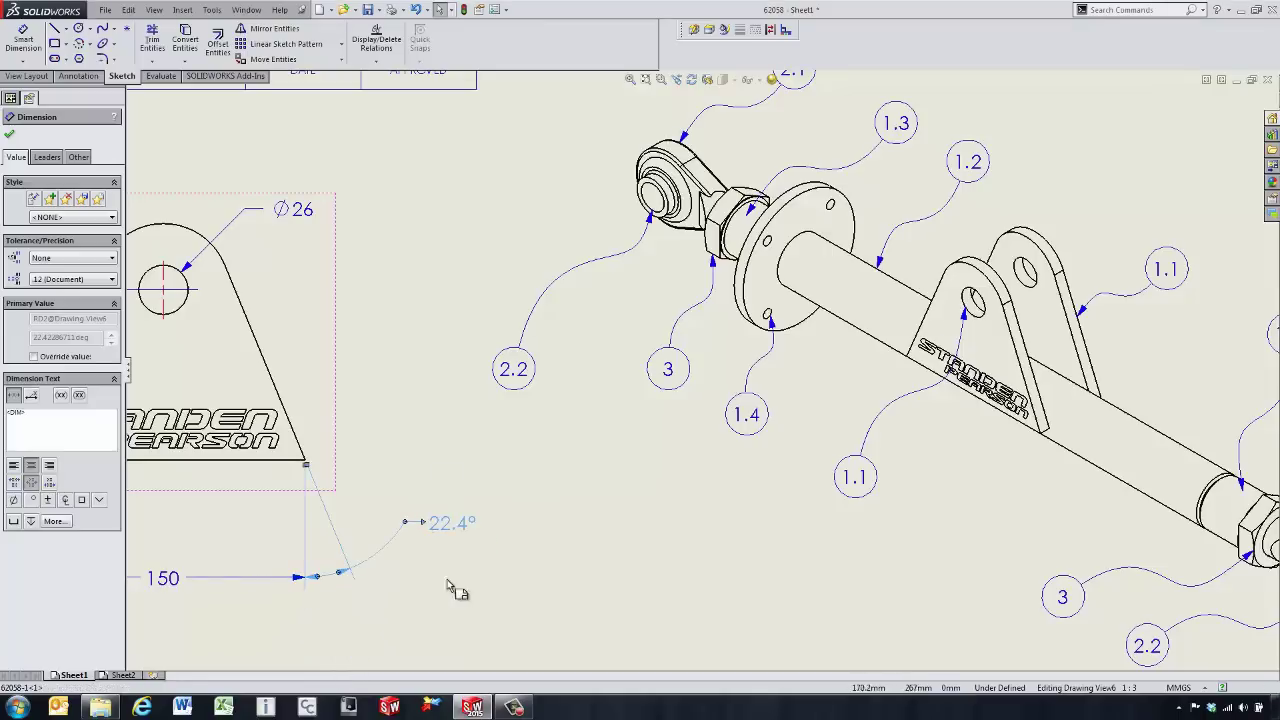
click(446, 588)
Add revision A to the revision table, with A triangles beside R35 and 22.4°
scroll(586, 491, up, 3)
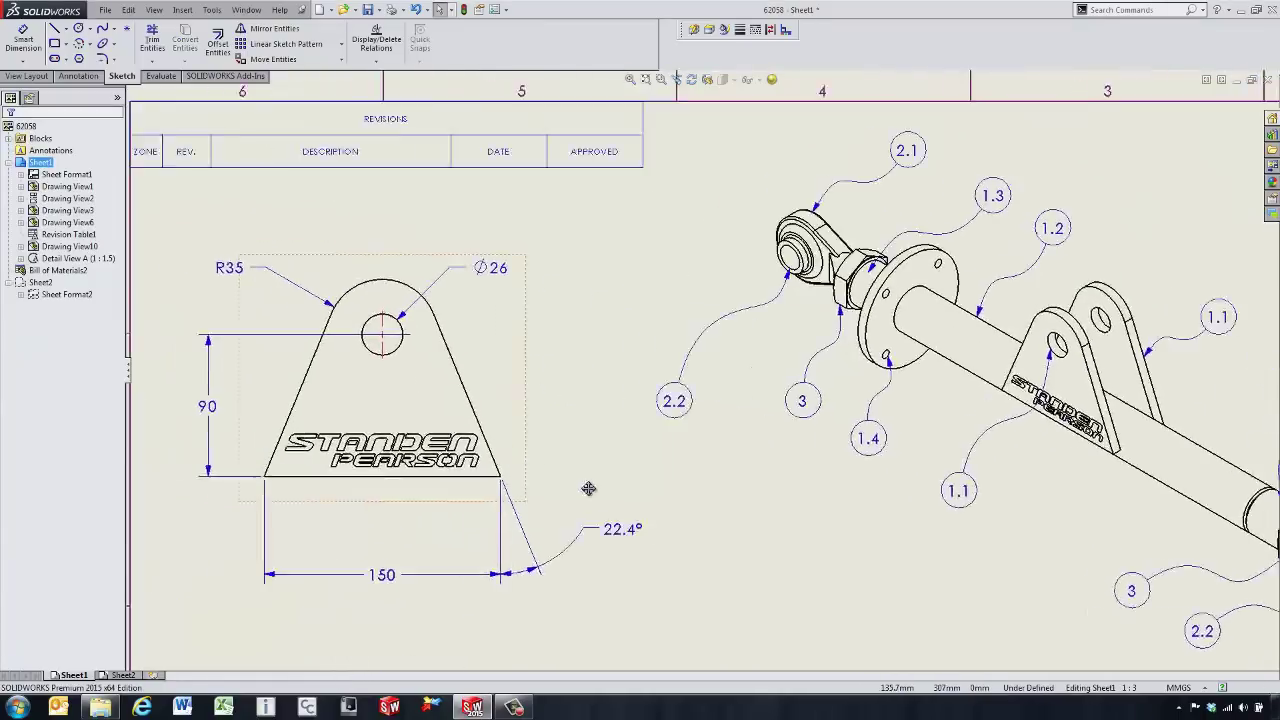
mouse_move(303, 287)
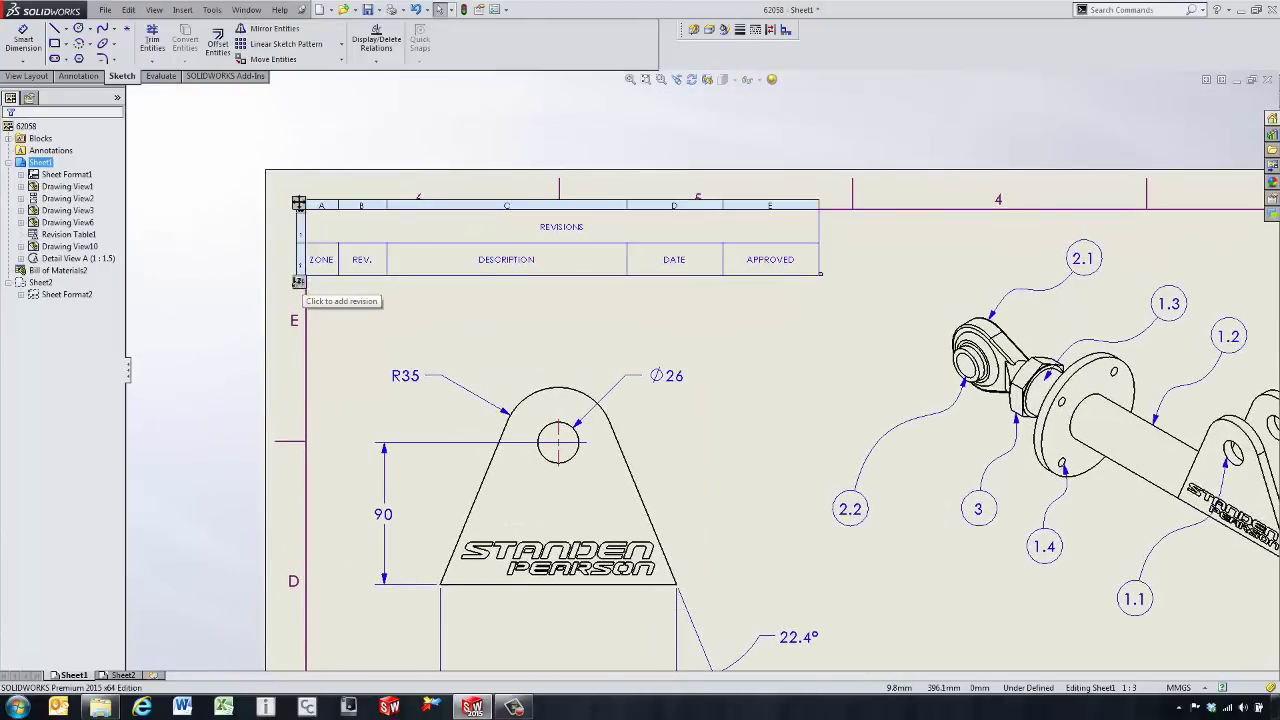
click(298, 282)
click(300, 283)
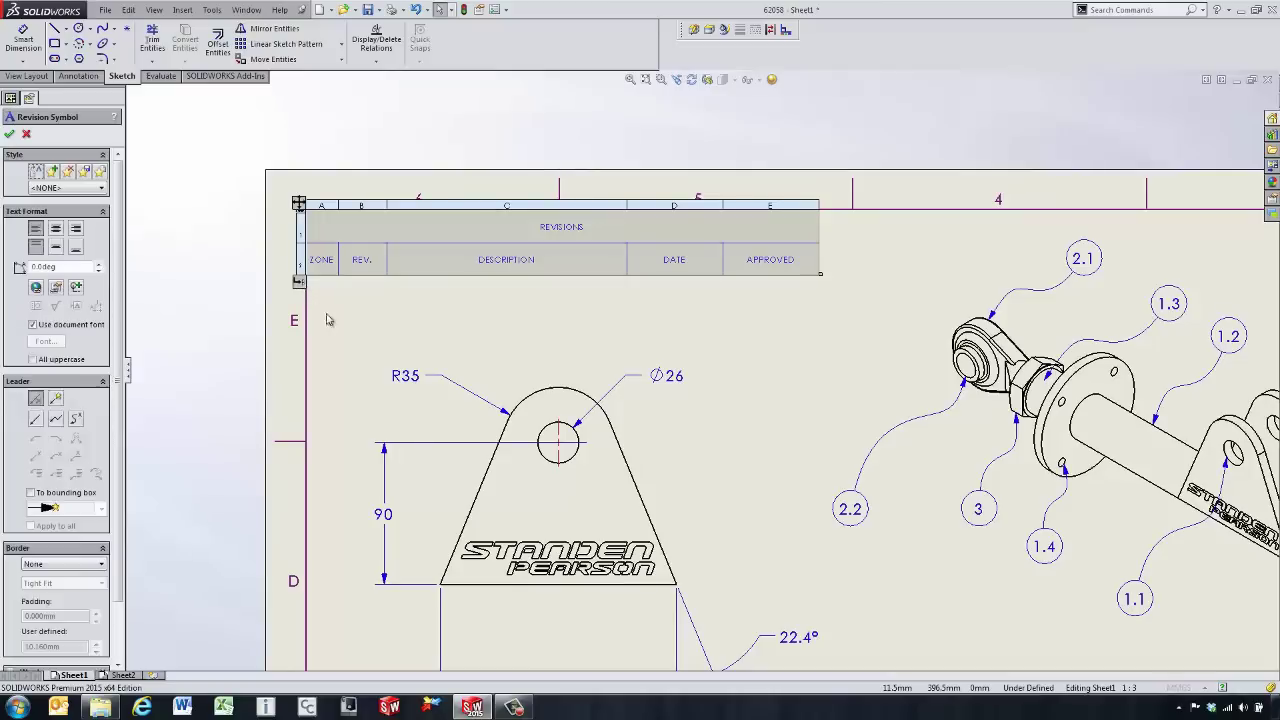
click(362, 373)
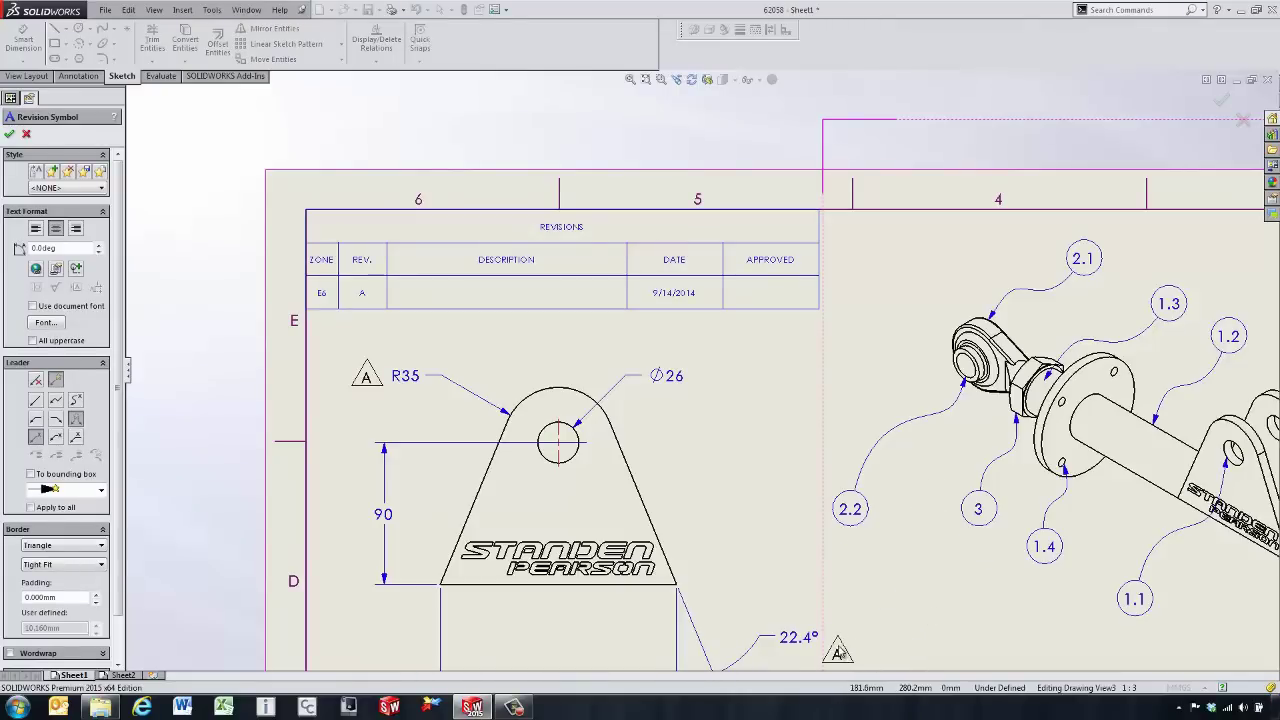
click(840, 652)
key(Escape)
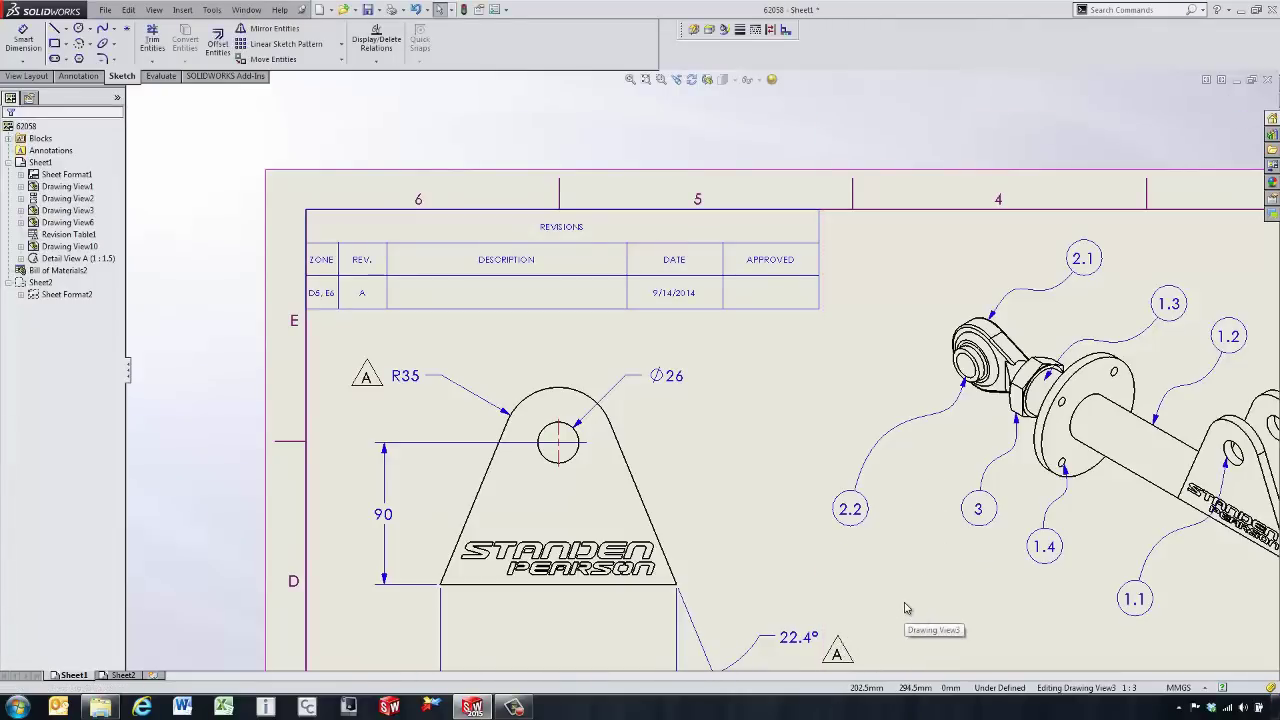
Reselect the revision table and bring up the View menu's display settings
scroll(907, 608, up, 3)
scroll(907, 608, down, 3)
click(446, 281)
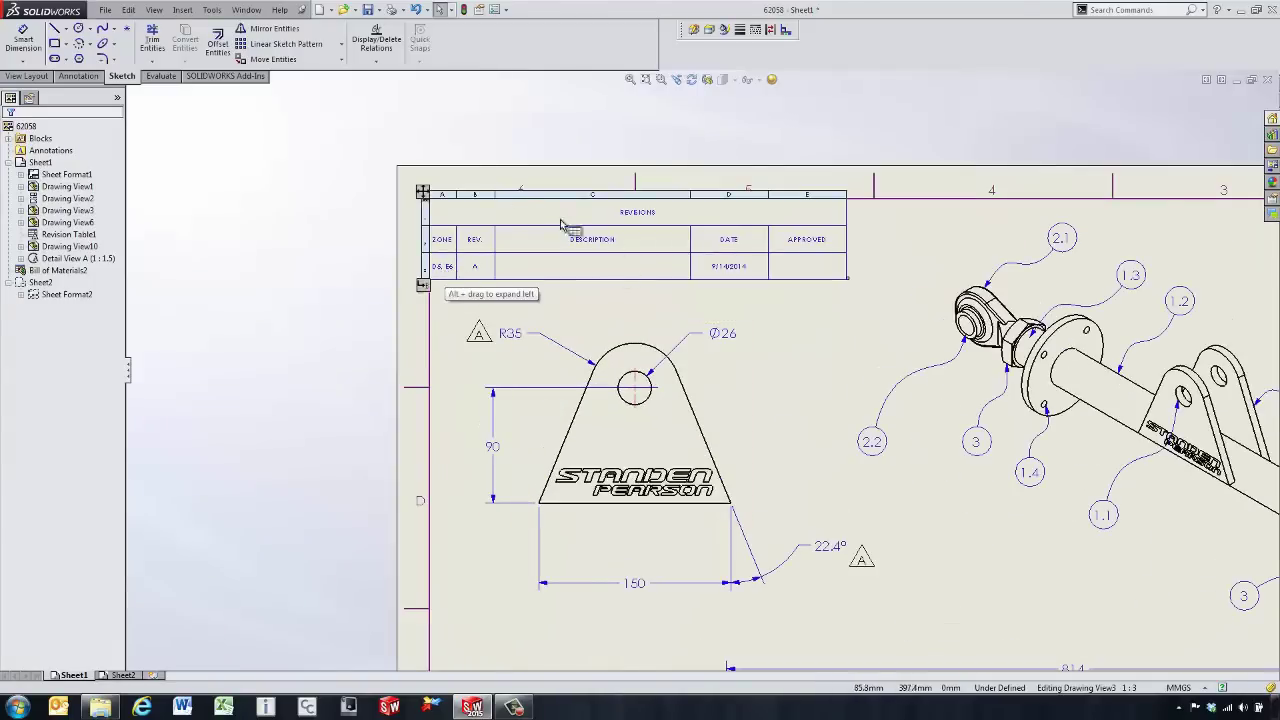
click(154, 9)
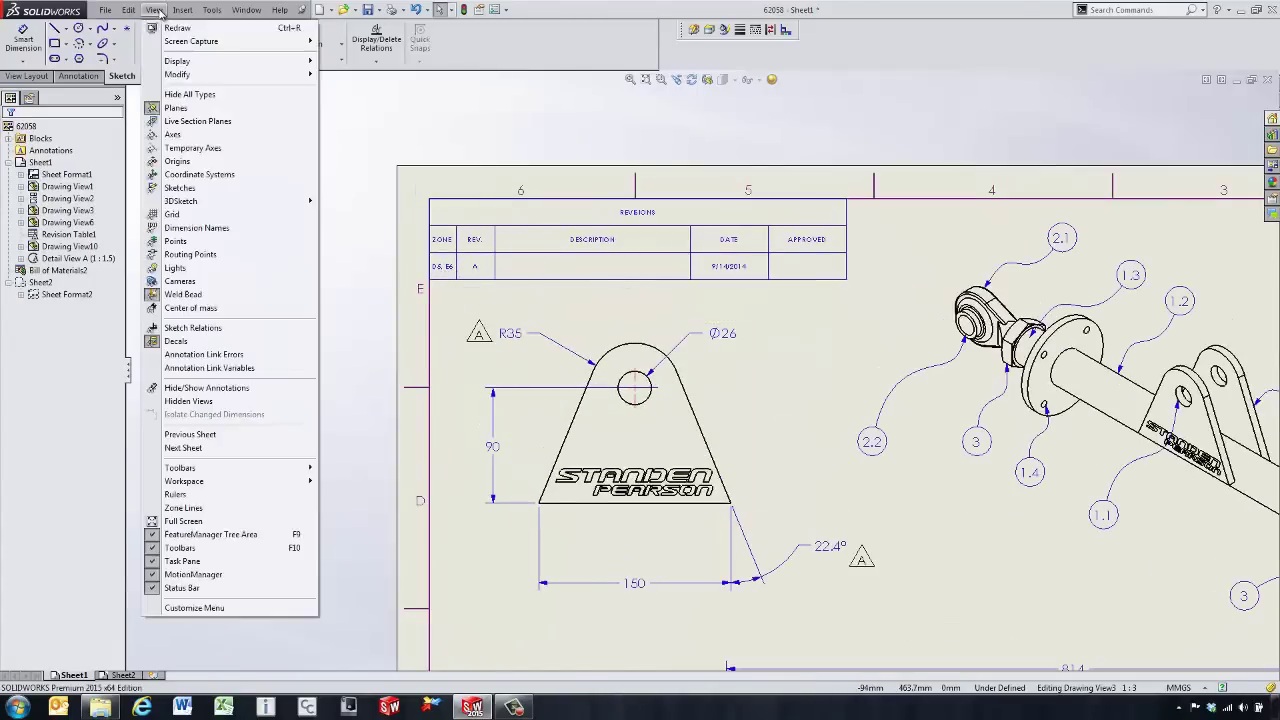
Turn on zone lines and zone markers along the sheet border and fit the whole sheet
click(197, 510)
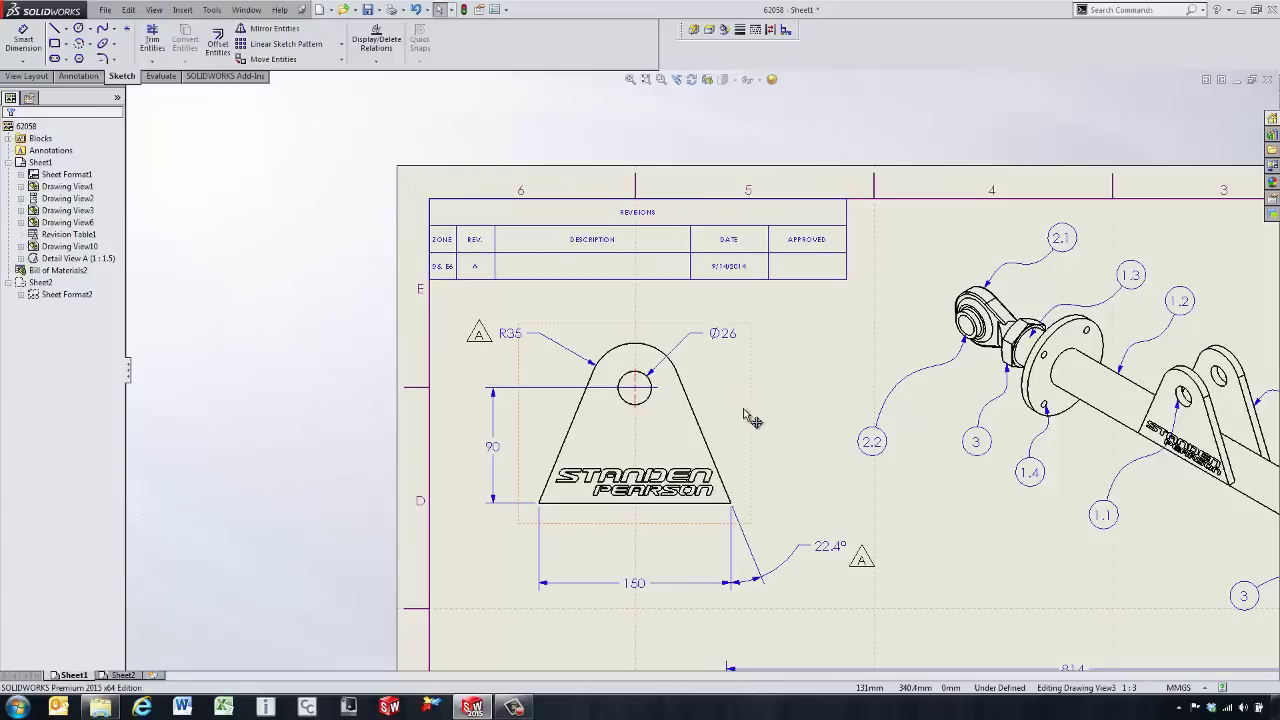
scroll(752, 420, up, 3)
scroll(826, 490, up, 1)
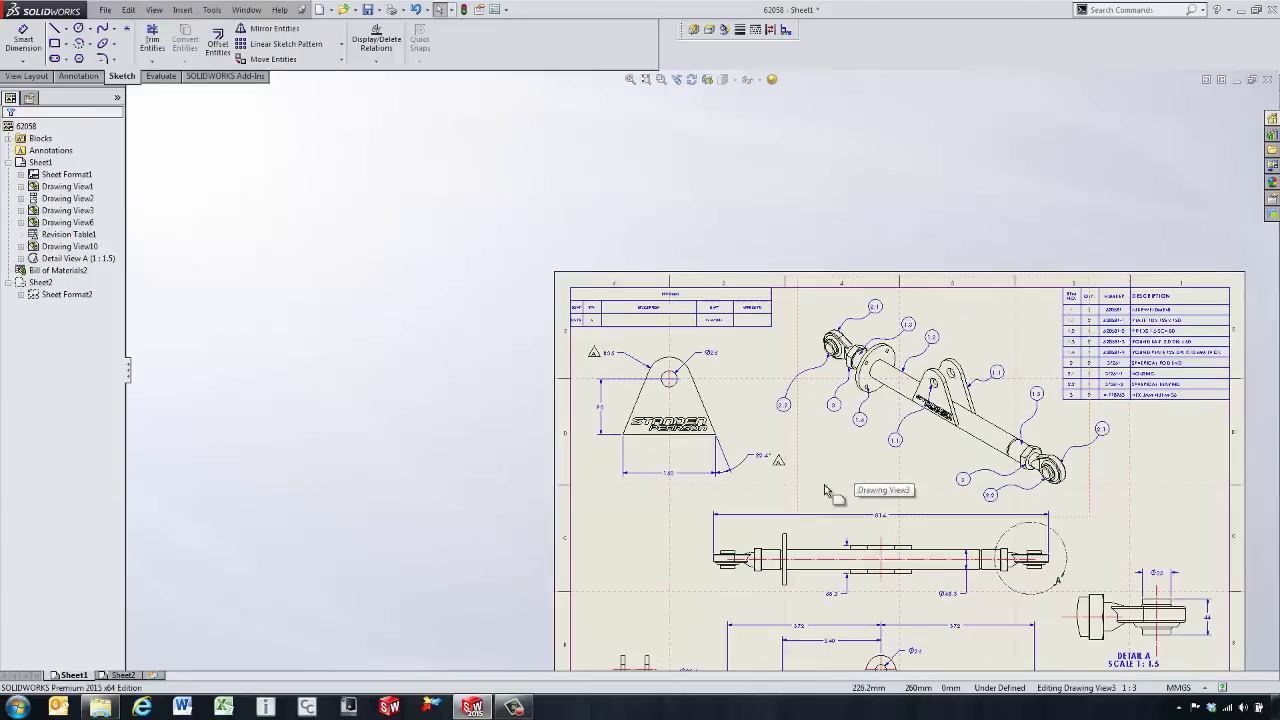
scroll(766, 449, down, 3)
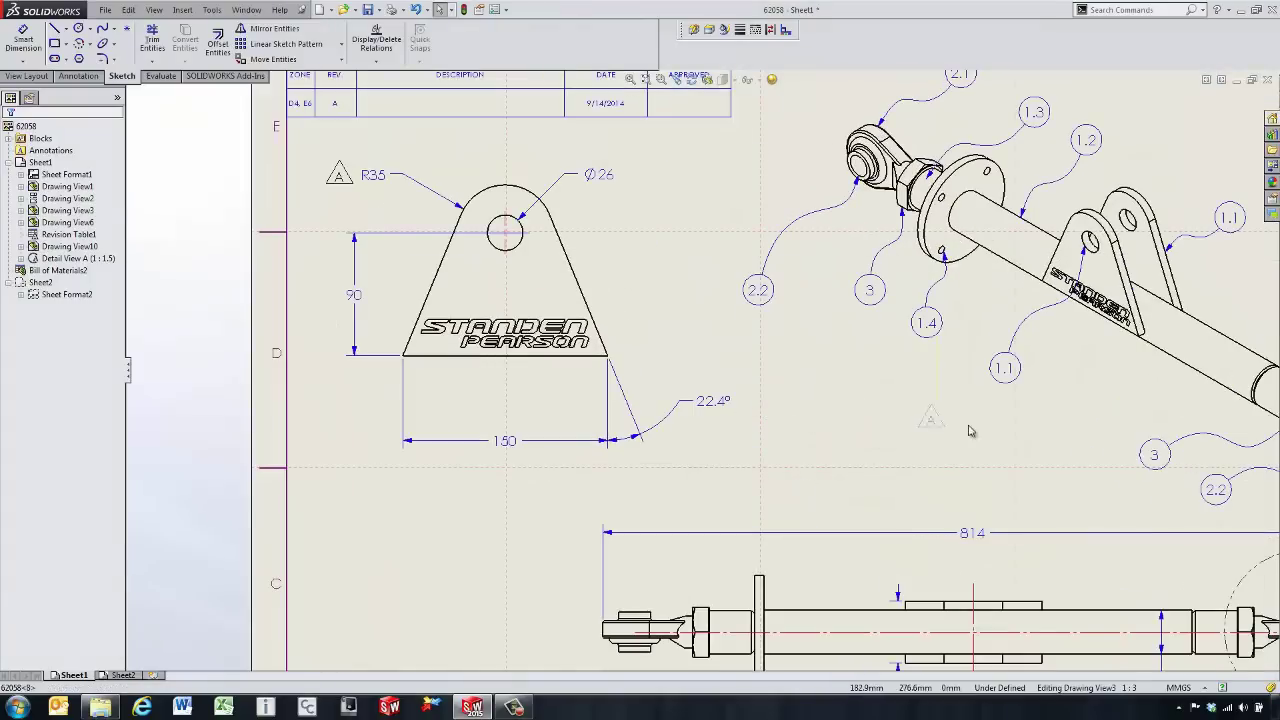
click(1039, 383)
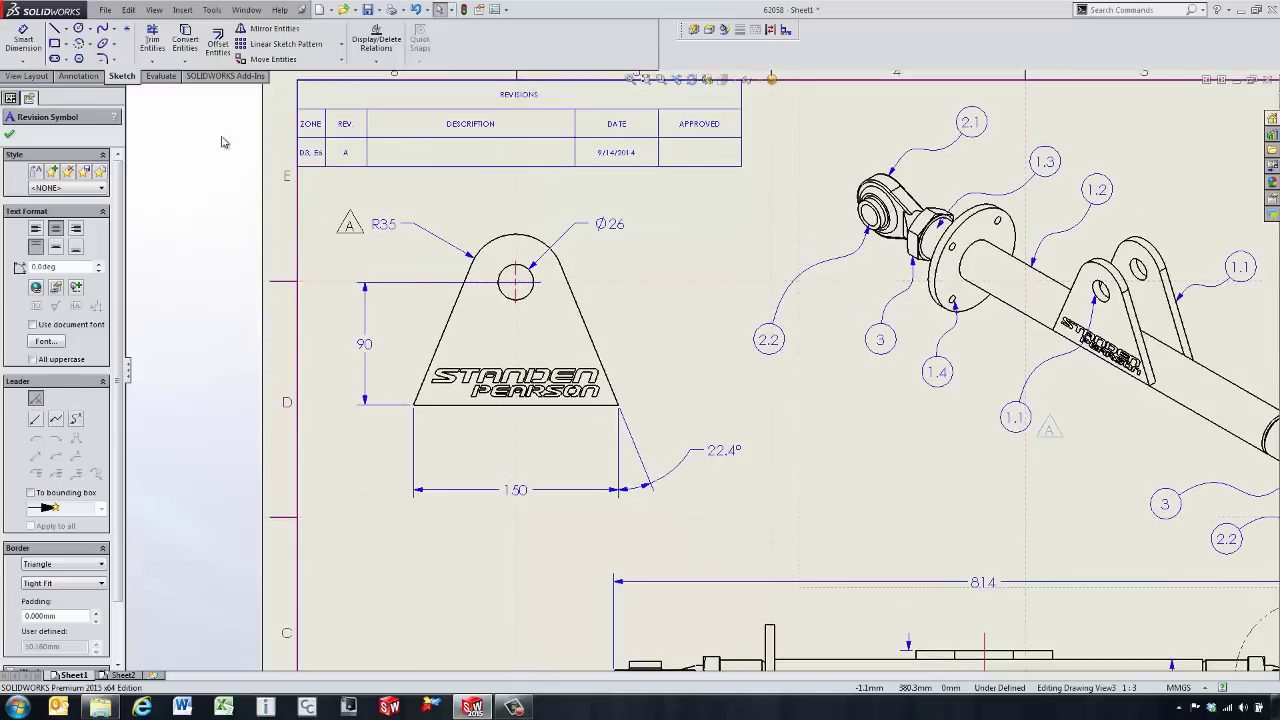
click(153, 9)
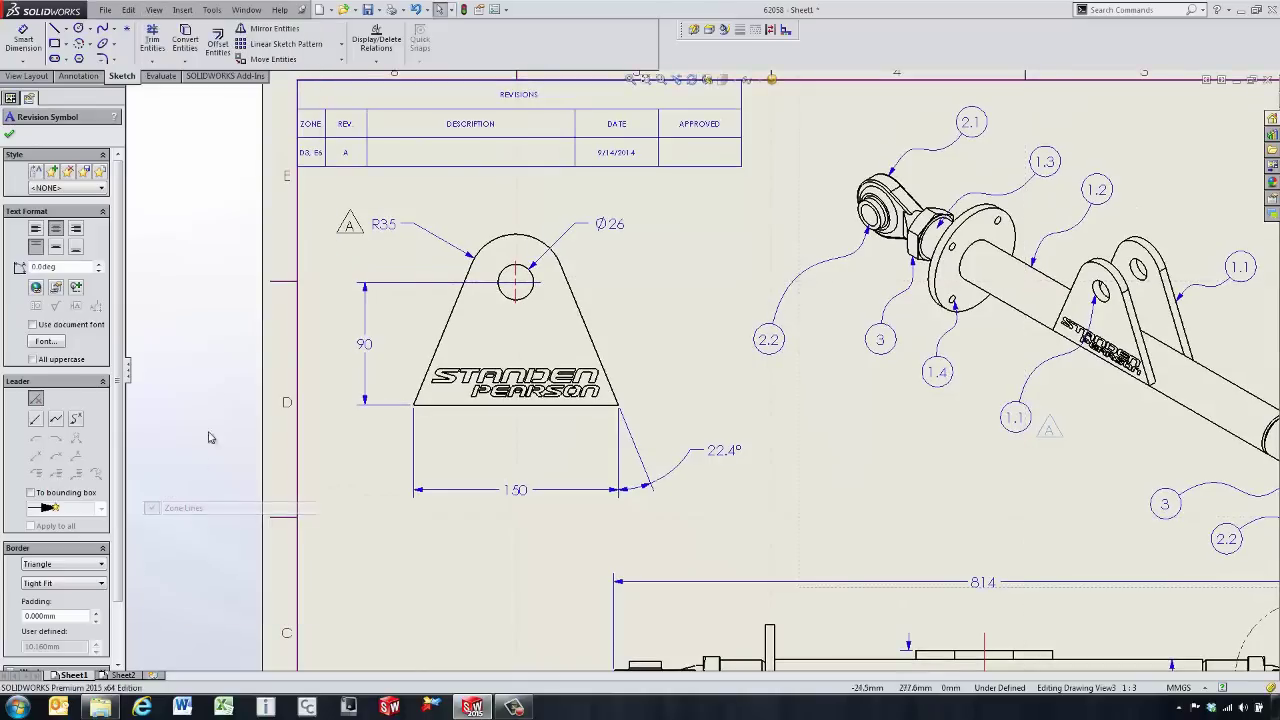
click(183, 508)
key(f)
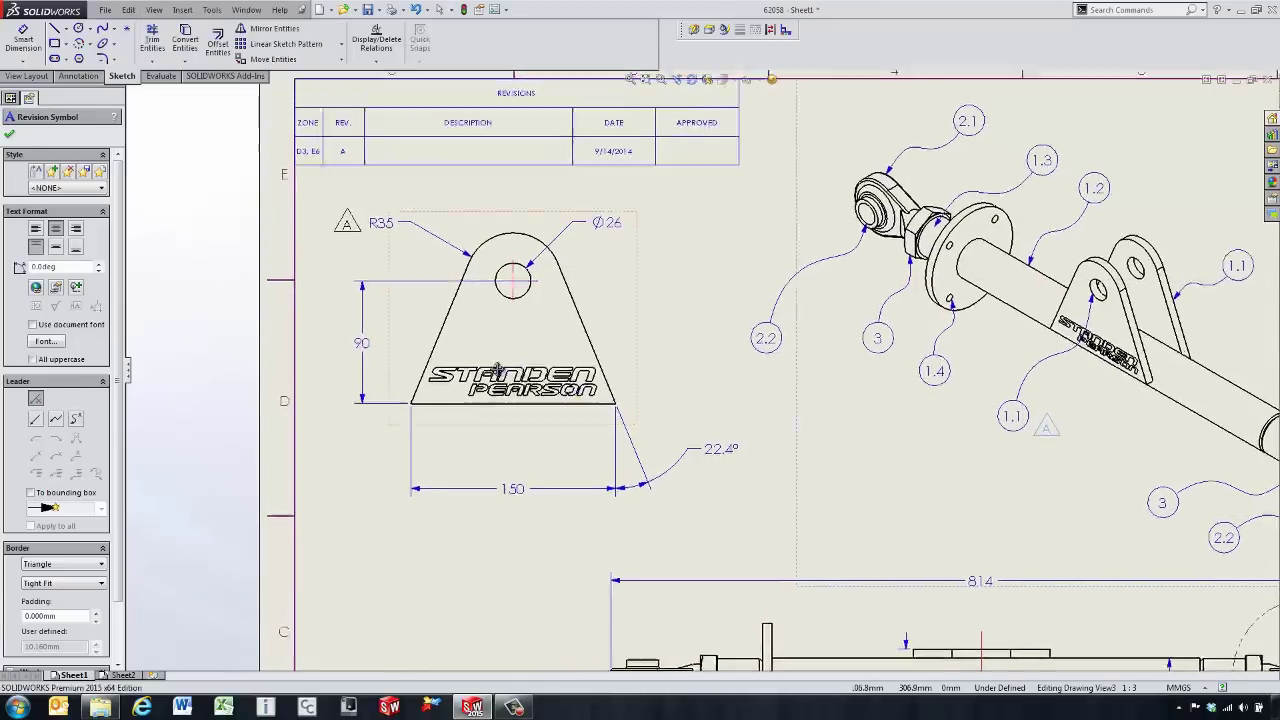
scroll(988, 681, down, 1)
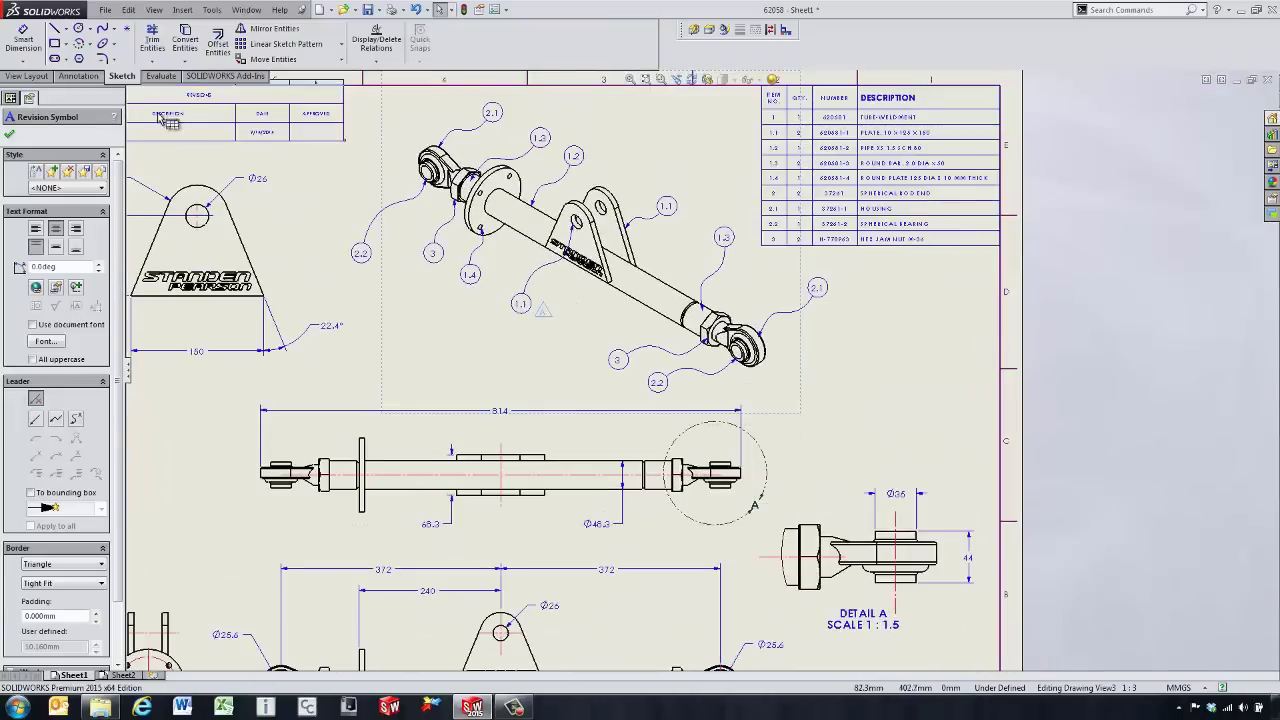
Add location labels to detail circle A and Detail View A, then move Detail View A to Sheet2
click(95, 77)
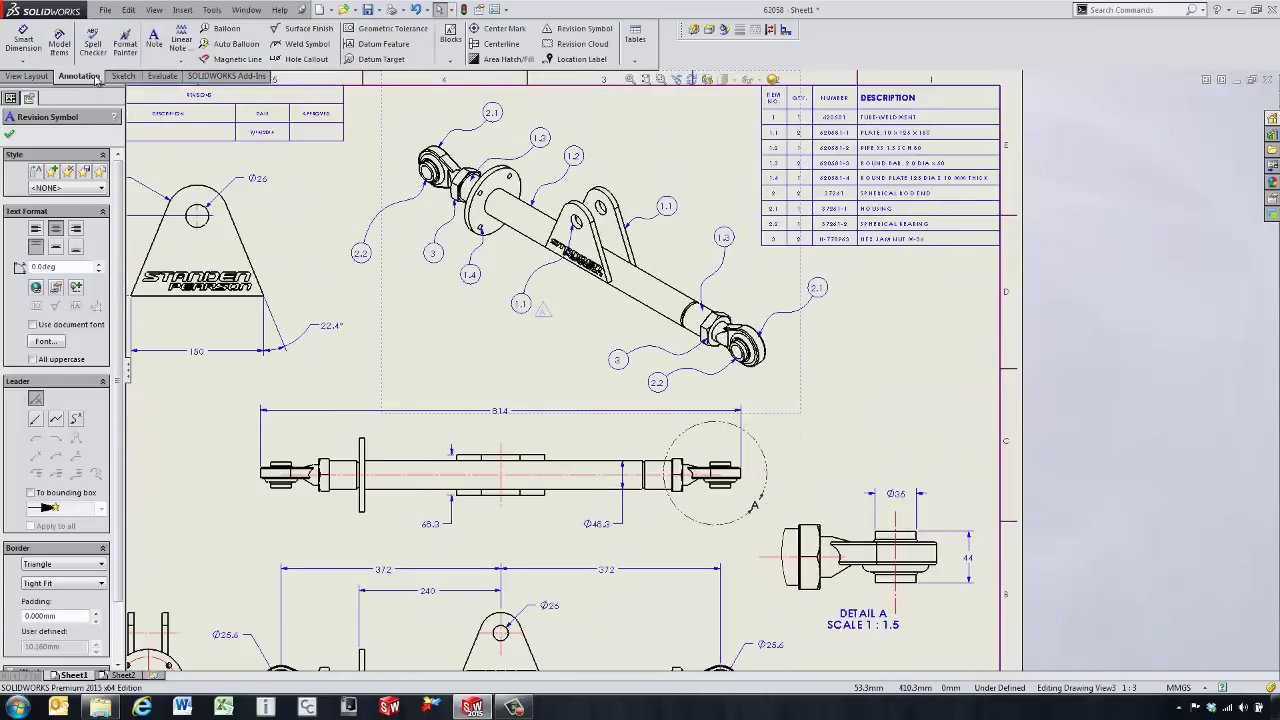
click(556, 59)
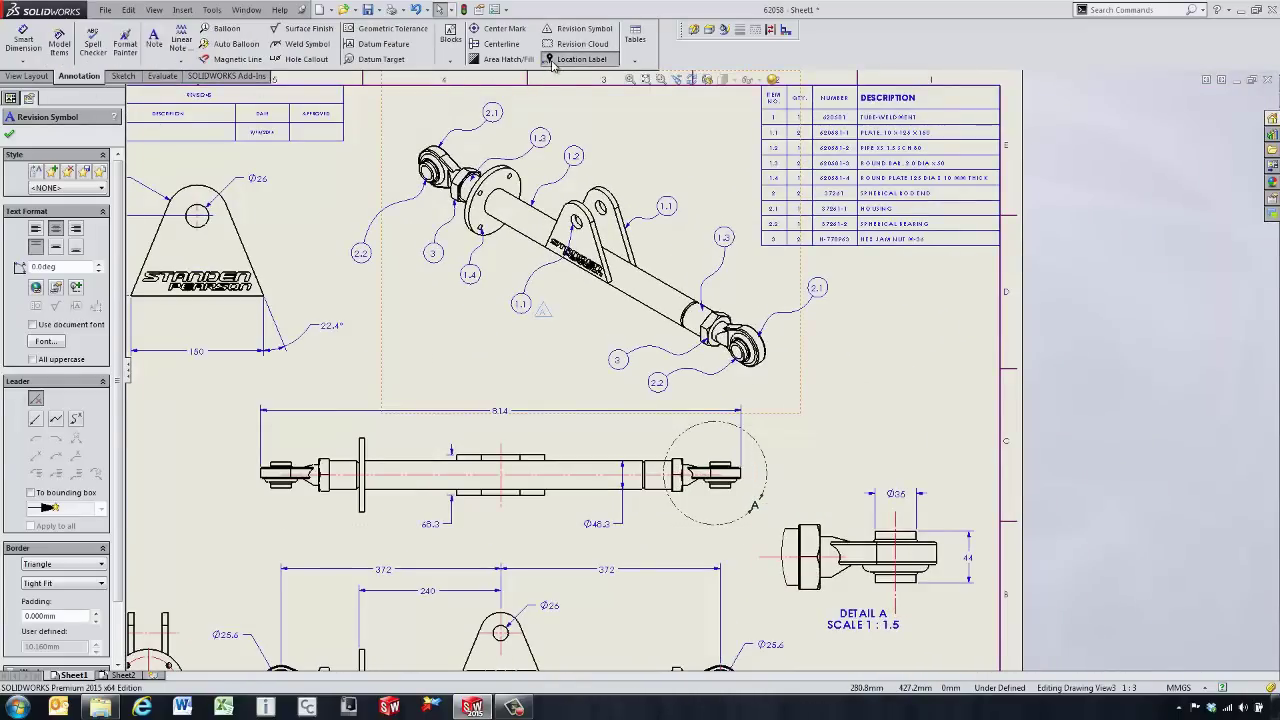
click(770, 475)
click(930, 612)
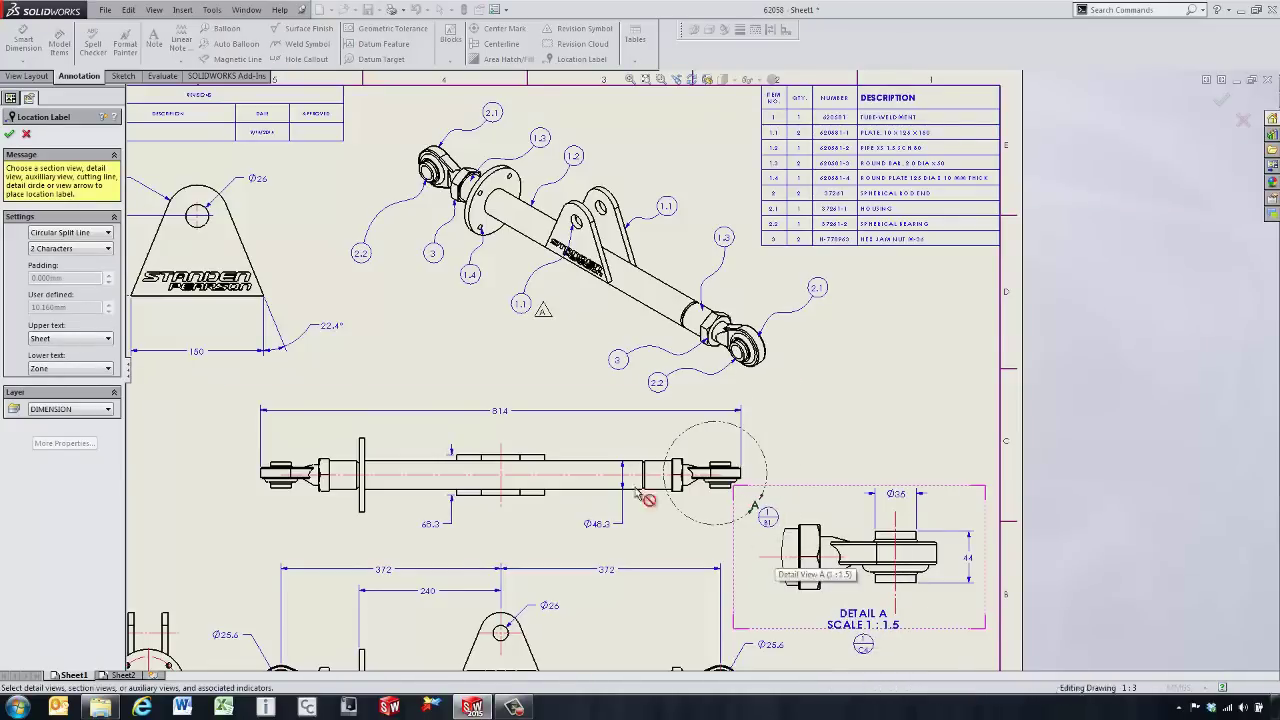
click(10, 133)
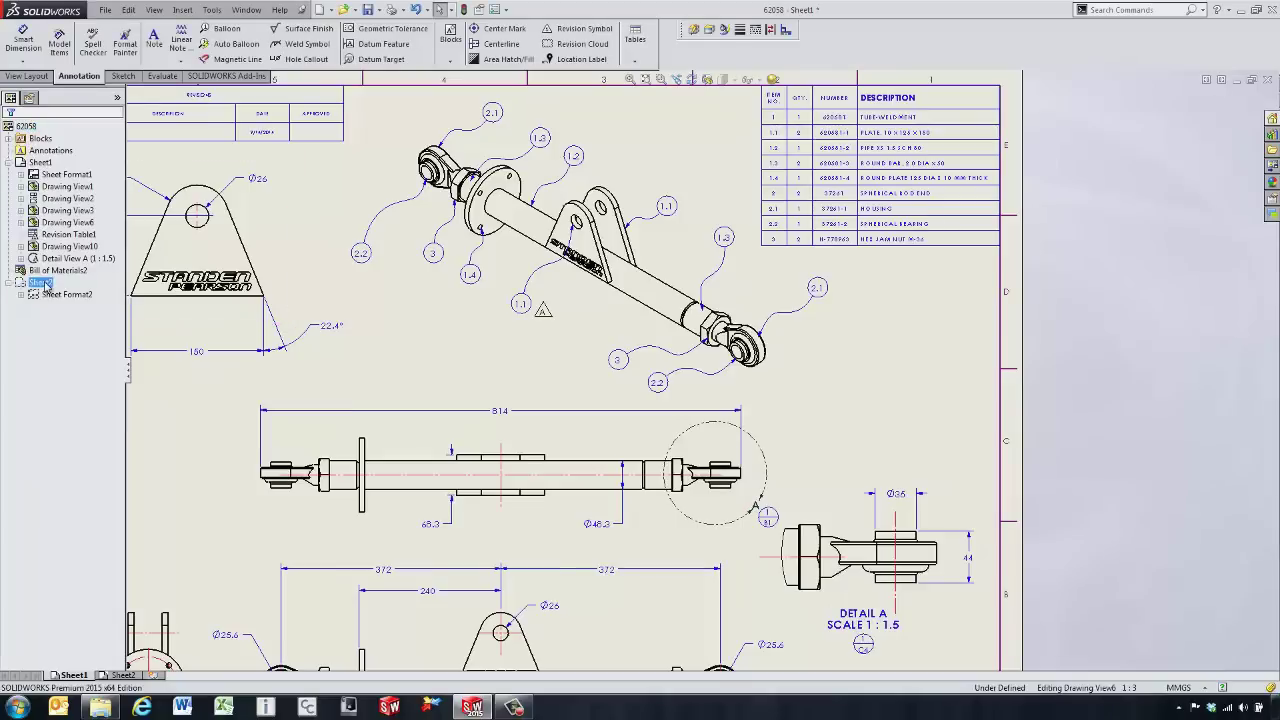
click(45, 261)
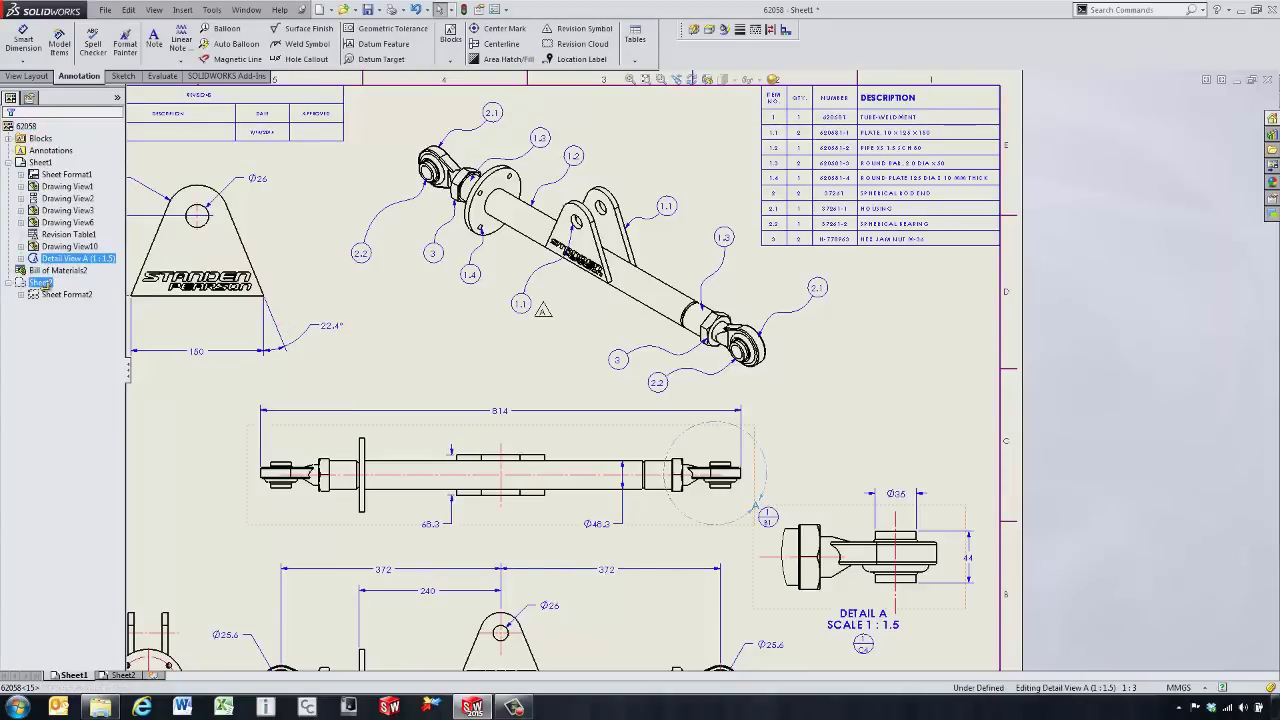
drag(40, 283, 40, 283)
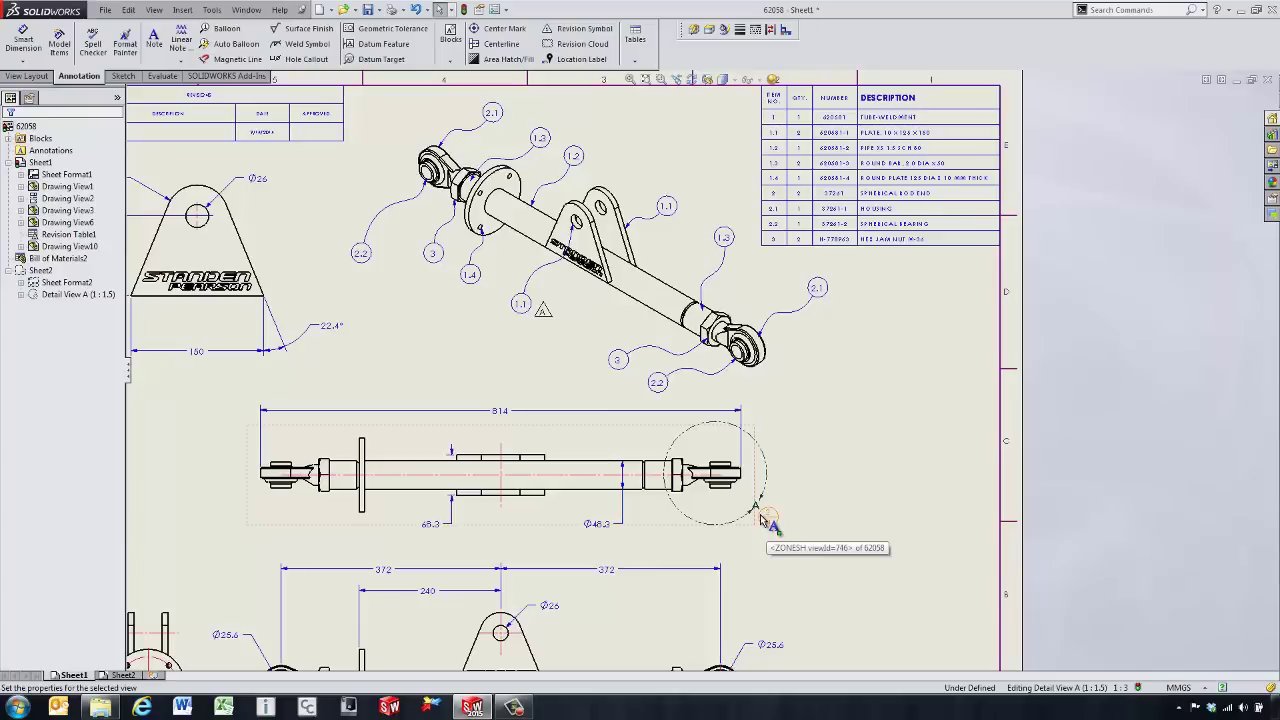
Set document rounding to round half to even, dimensions only, so 68.3 reads 68.2
scroll(617, 405, down, 2)
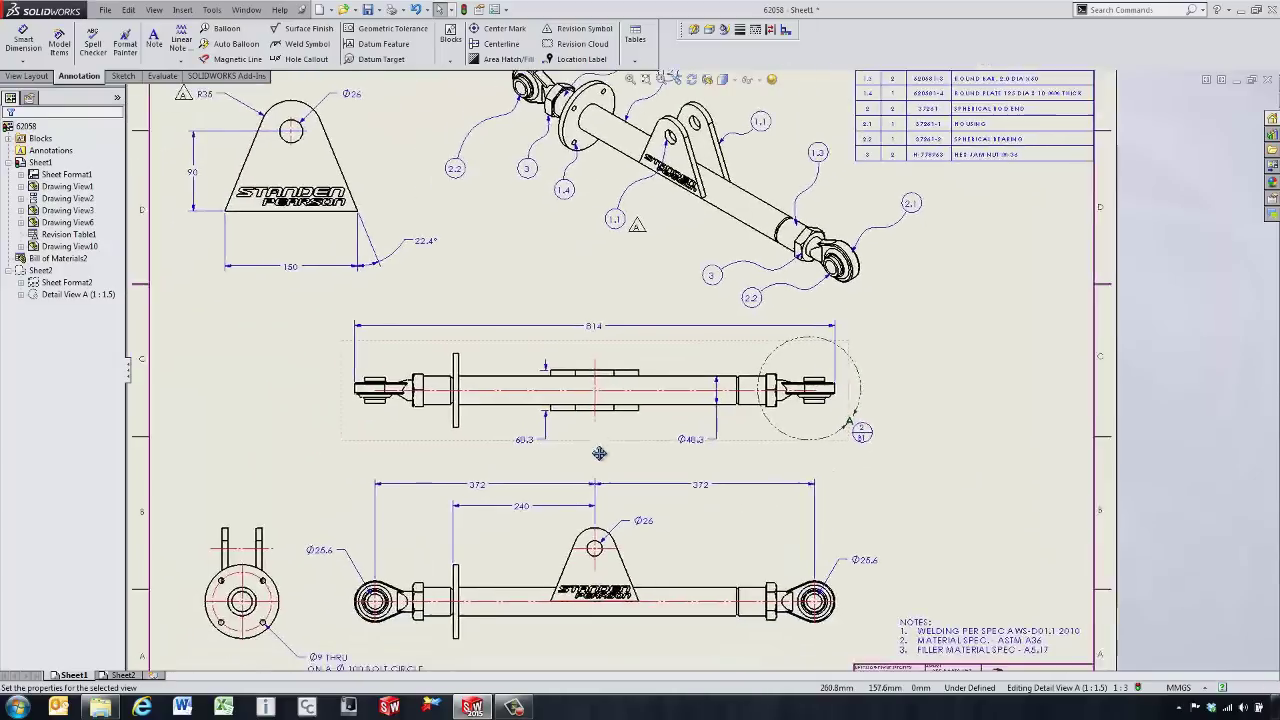
scroll(617, 405, down, 2)
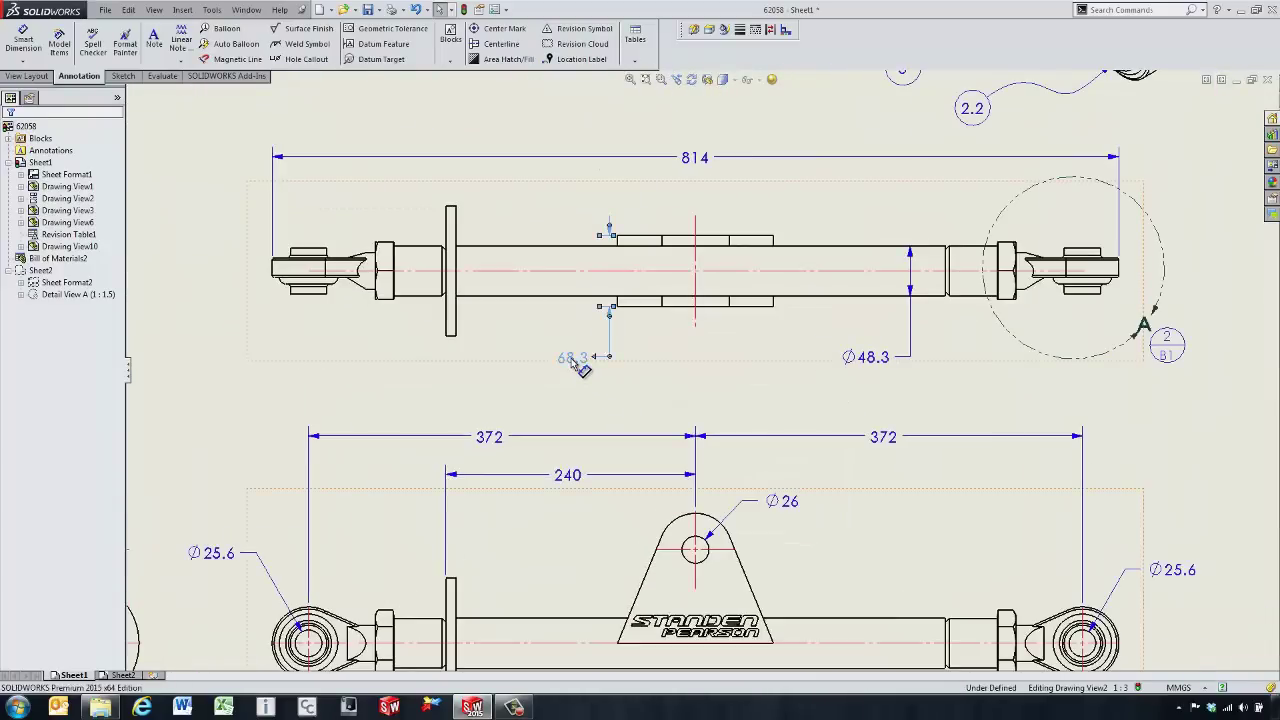
click(576, 360)
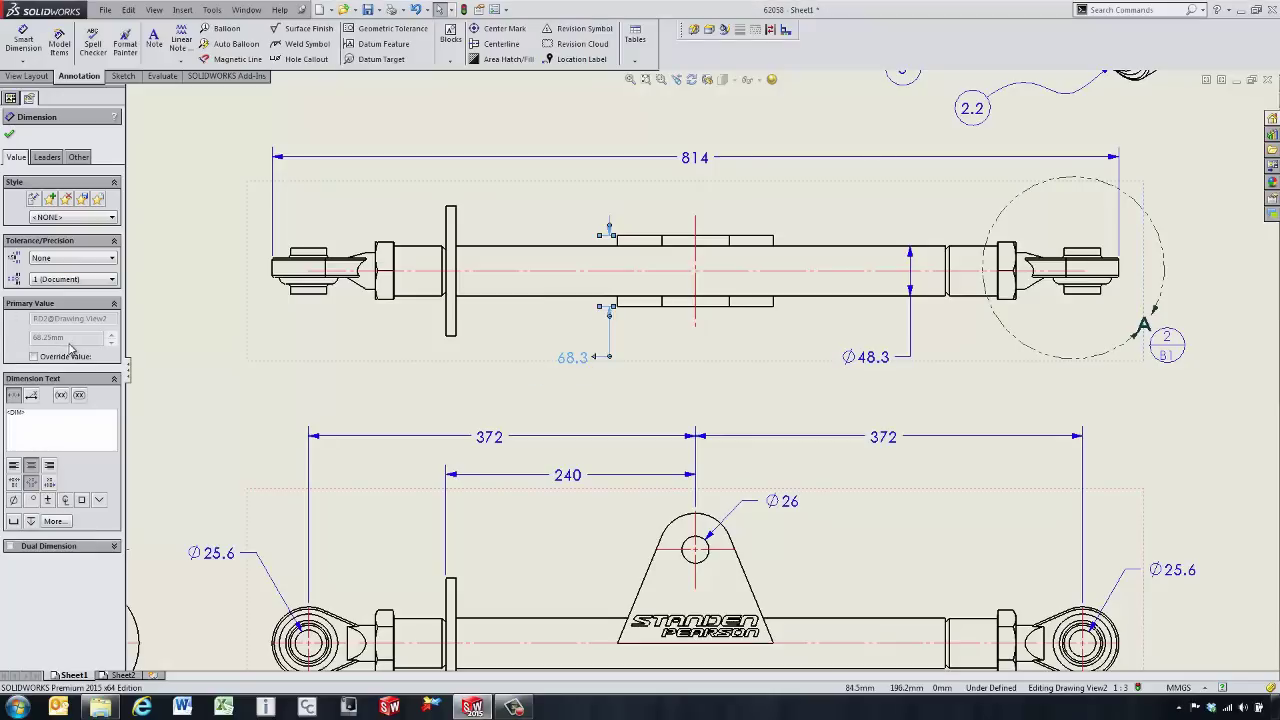
click(1205, 687)
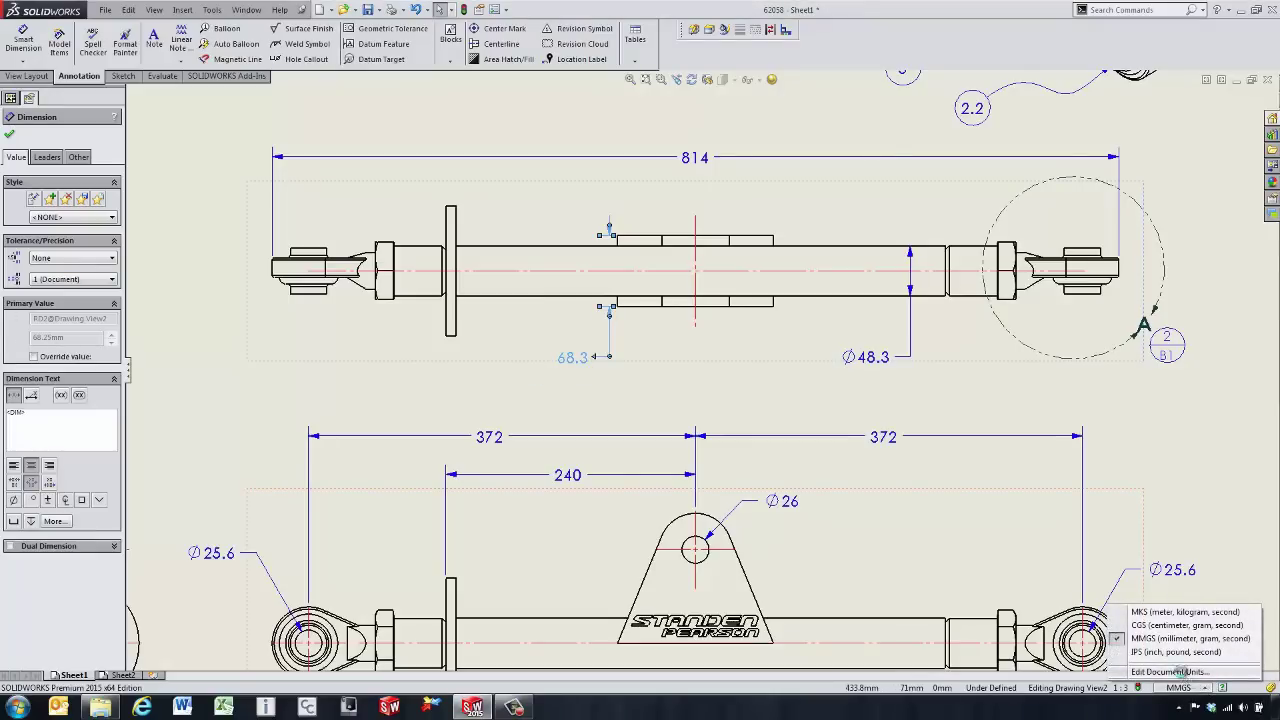
click(1181, 672)
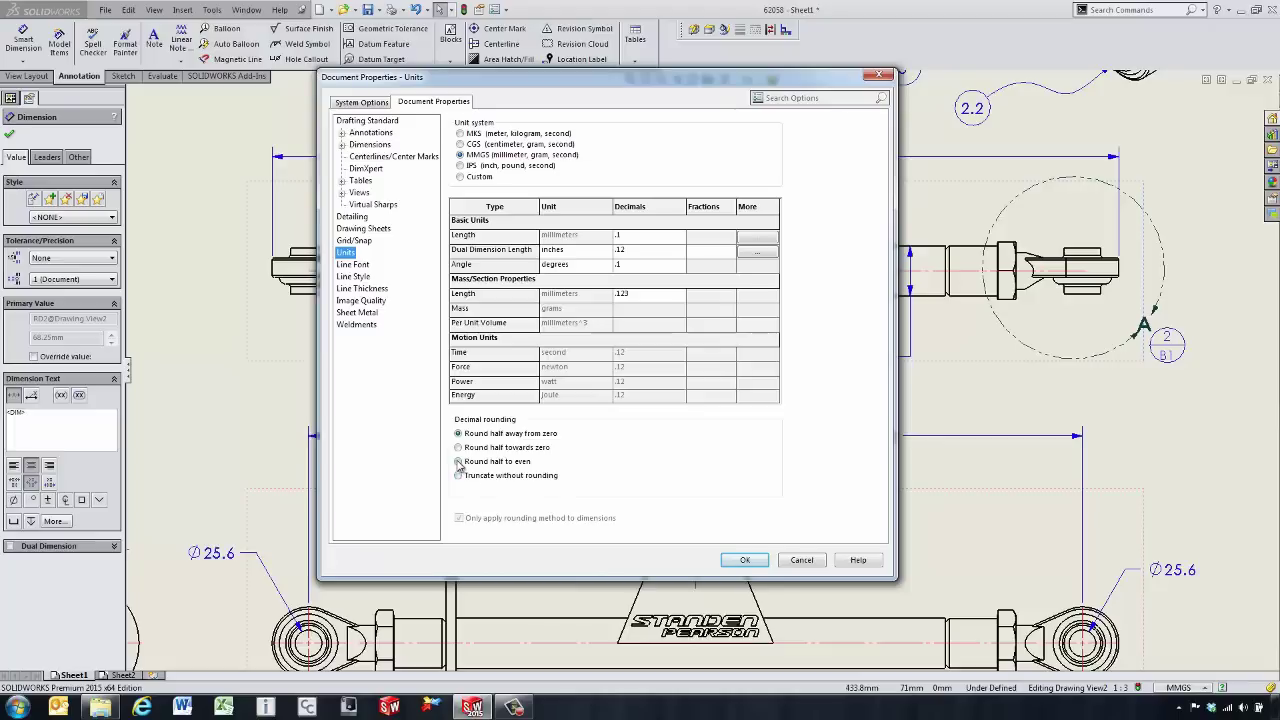
click(459, 462)
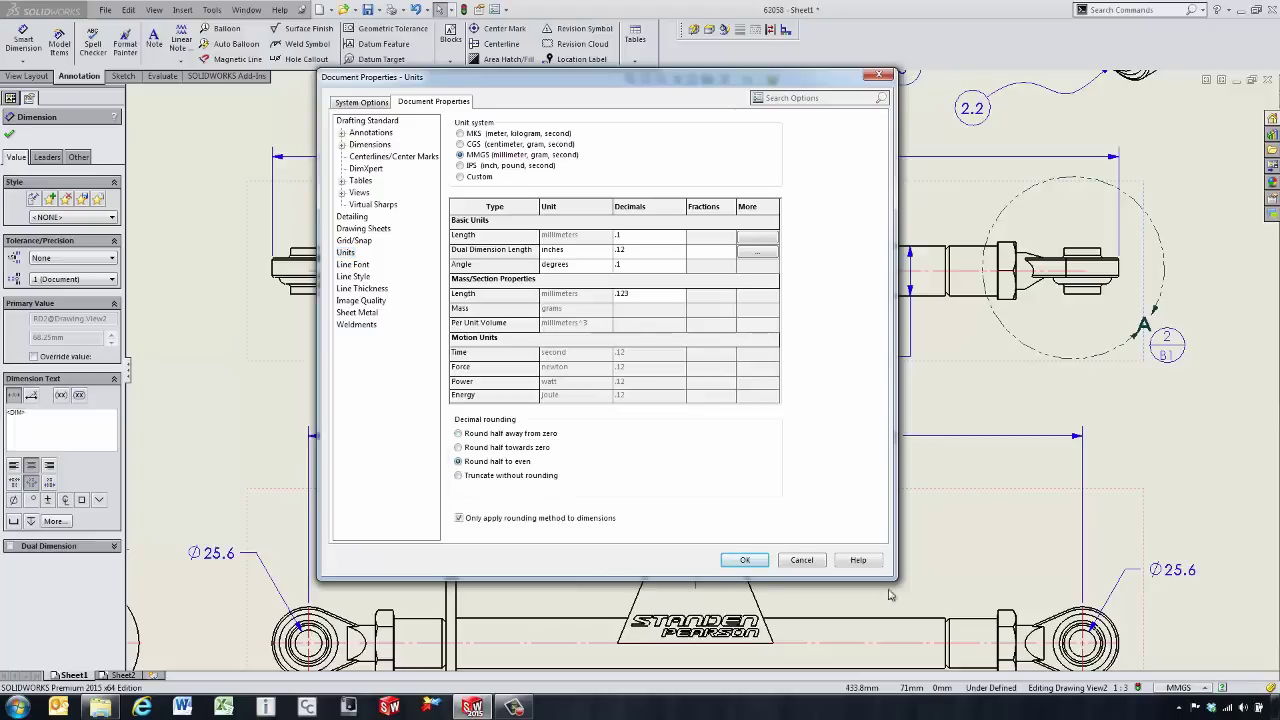
click(747, 561)
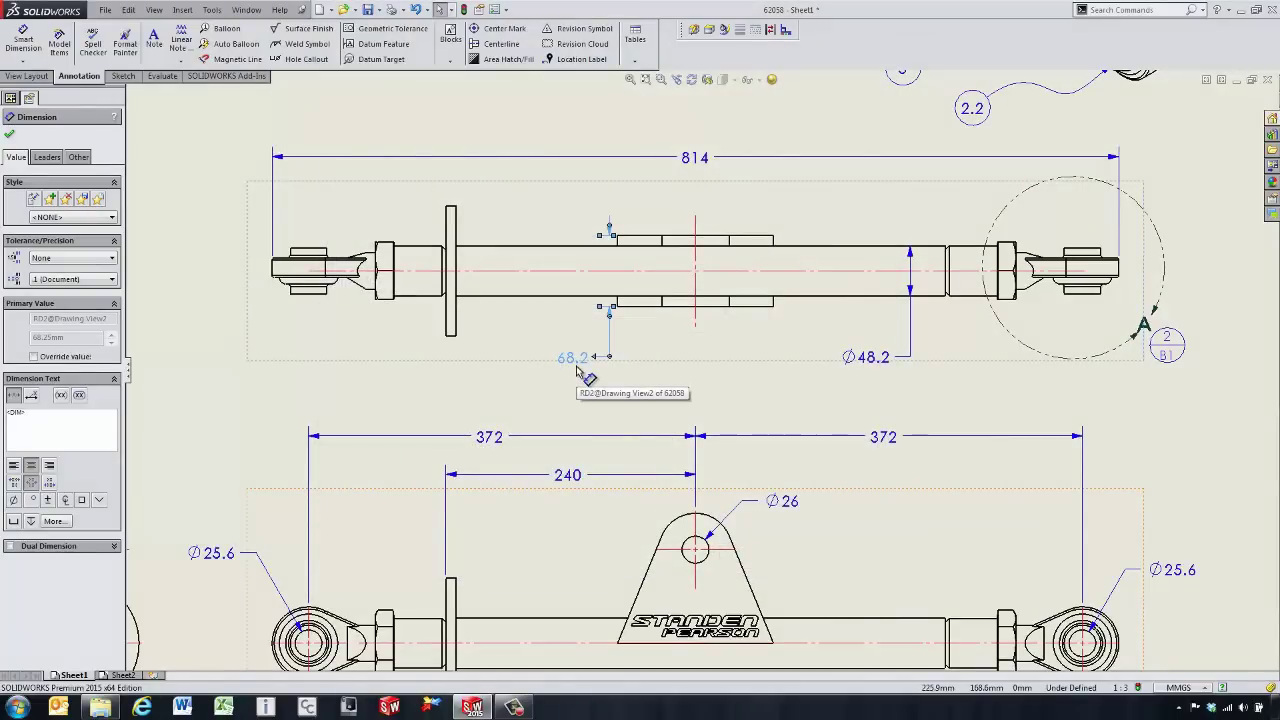
Open flange part 62058-1 in position from the bolt-circle Drawing View10
scroll(578, 372, up, 2)
scroll(891, 357, down, 2)
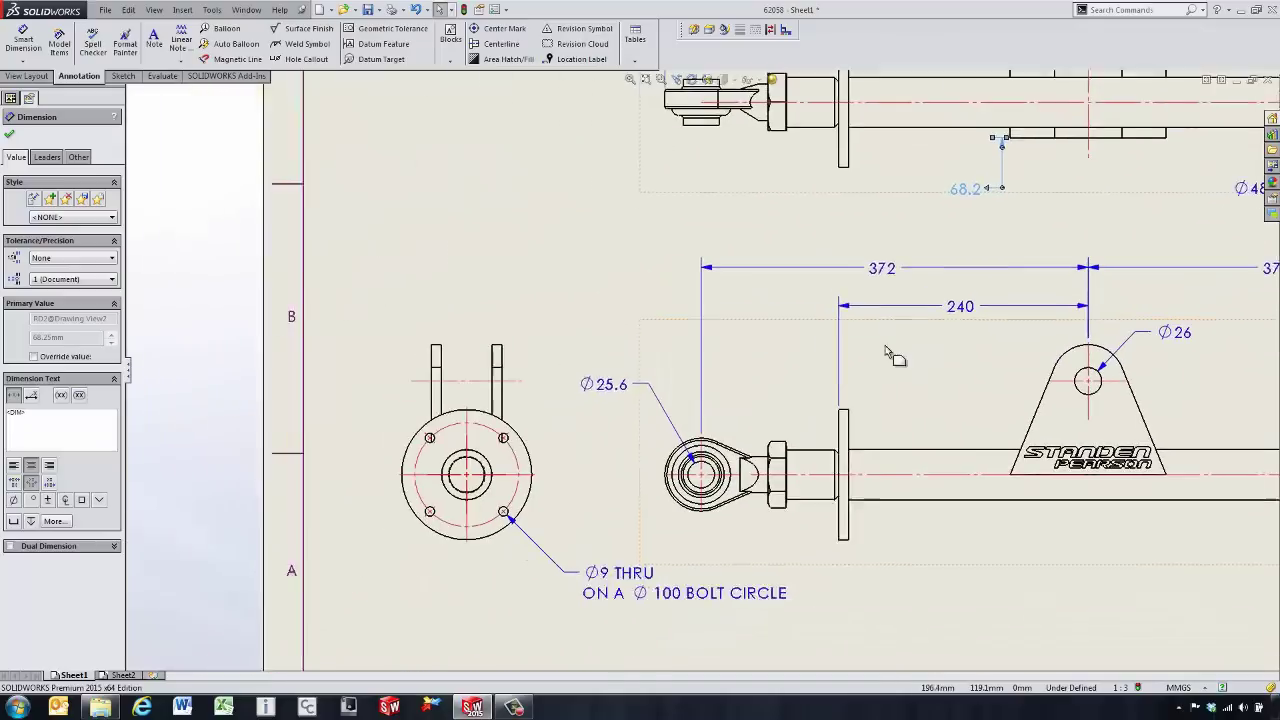
scroll(533, 521, down, 1)
click(565, 395)
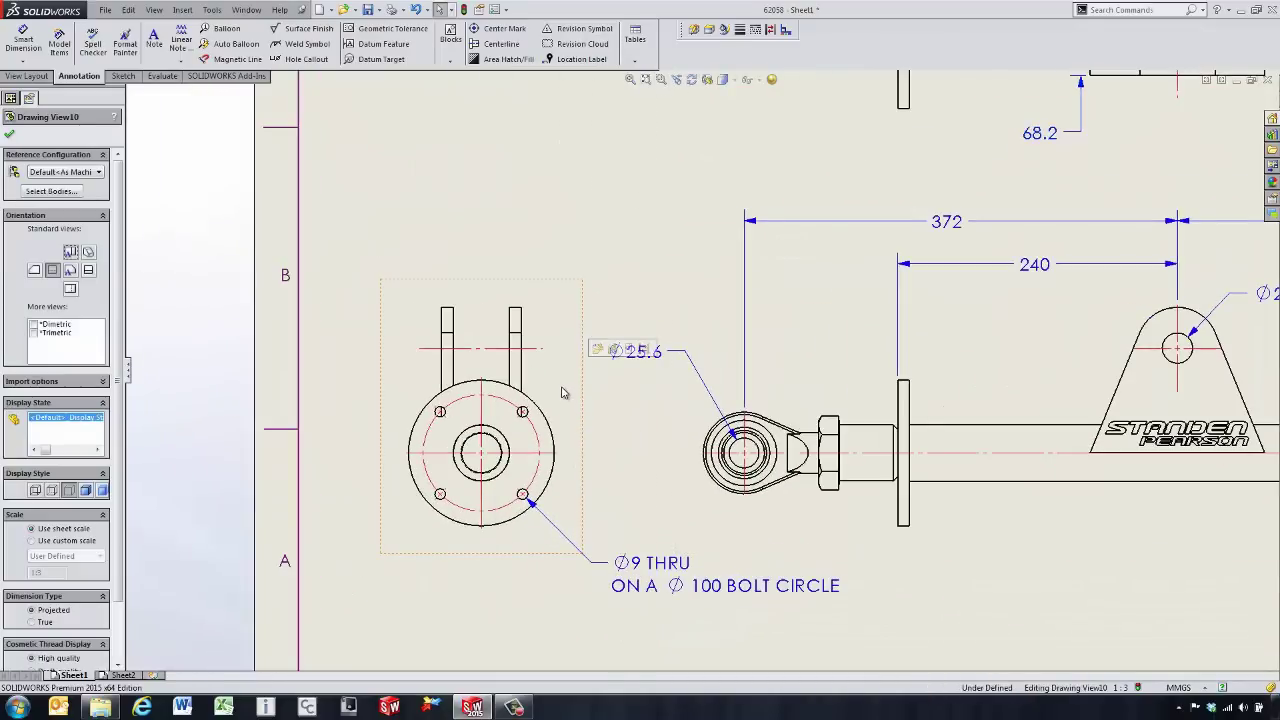
click(613, 349)
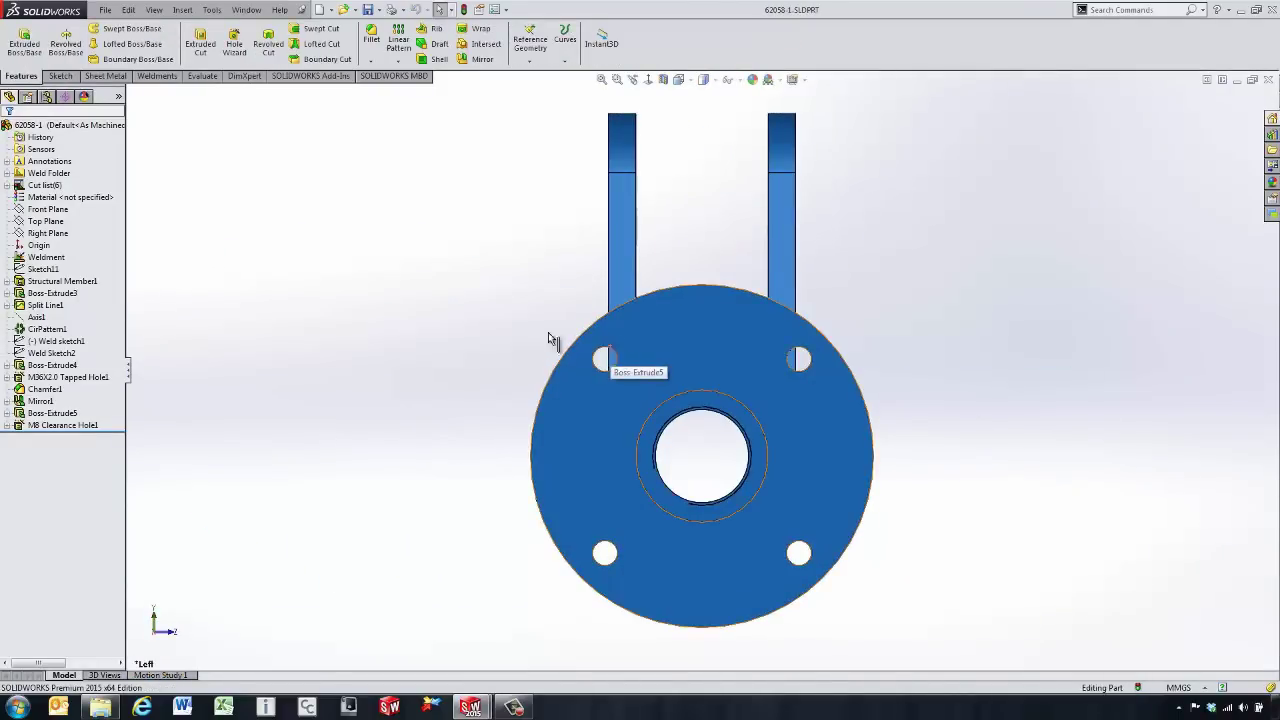
Edit Sketch23 of M8 Clearance Hole1, which holds the hole positions
click(7, 425)
click(47, 438)
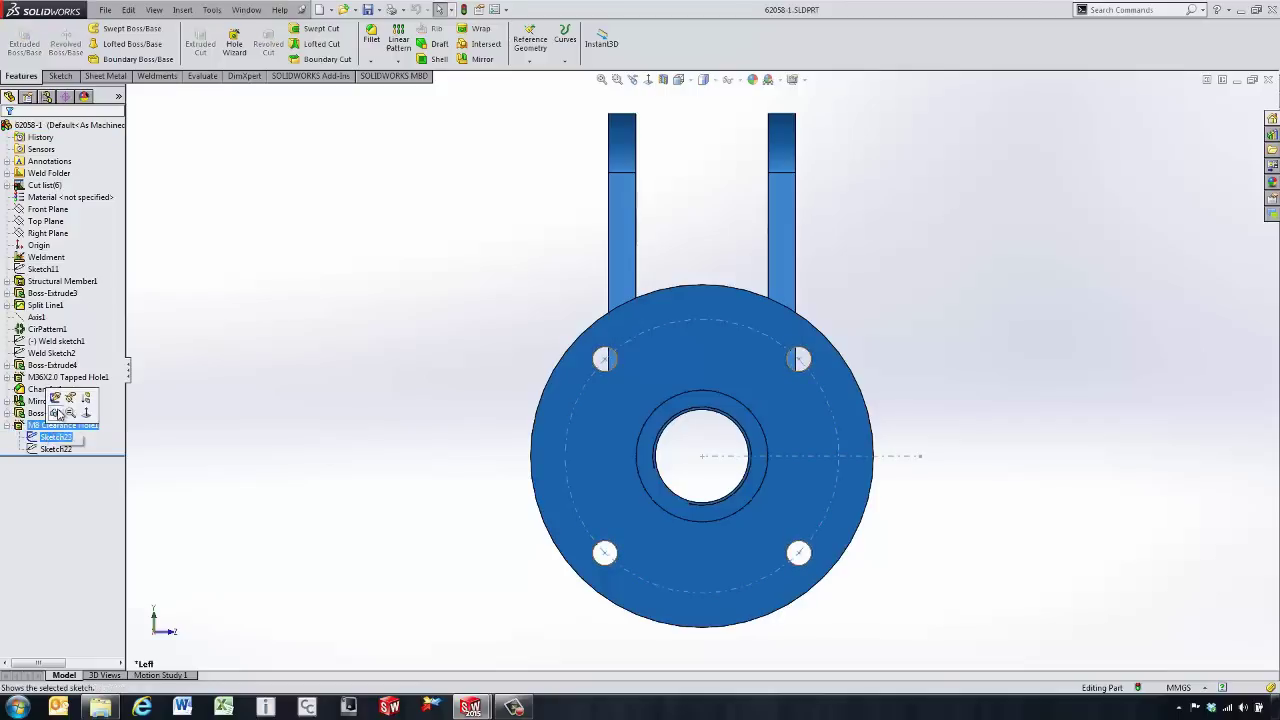
click(63, 404)
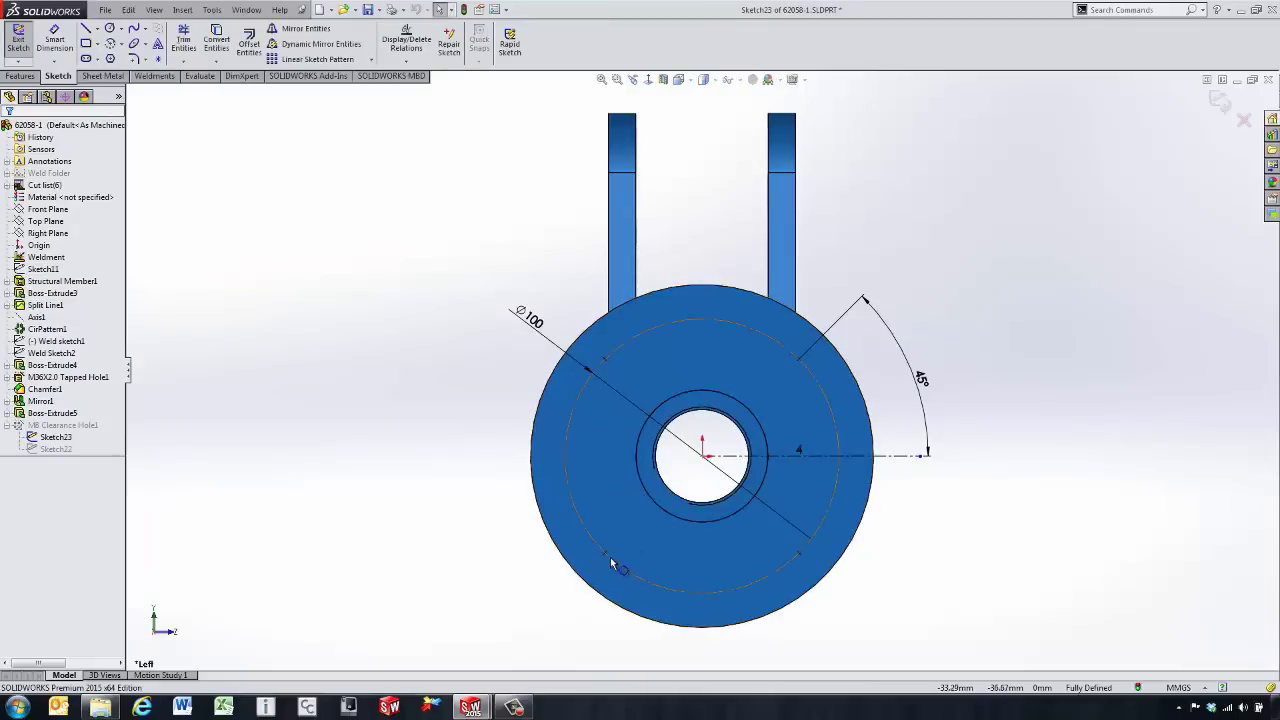
click(605, 550)
key(Escape)
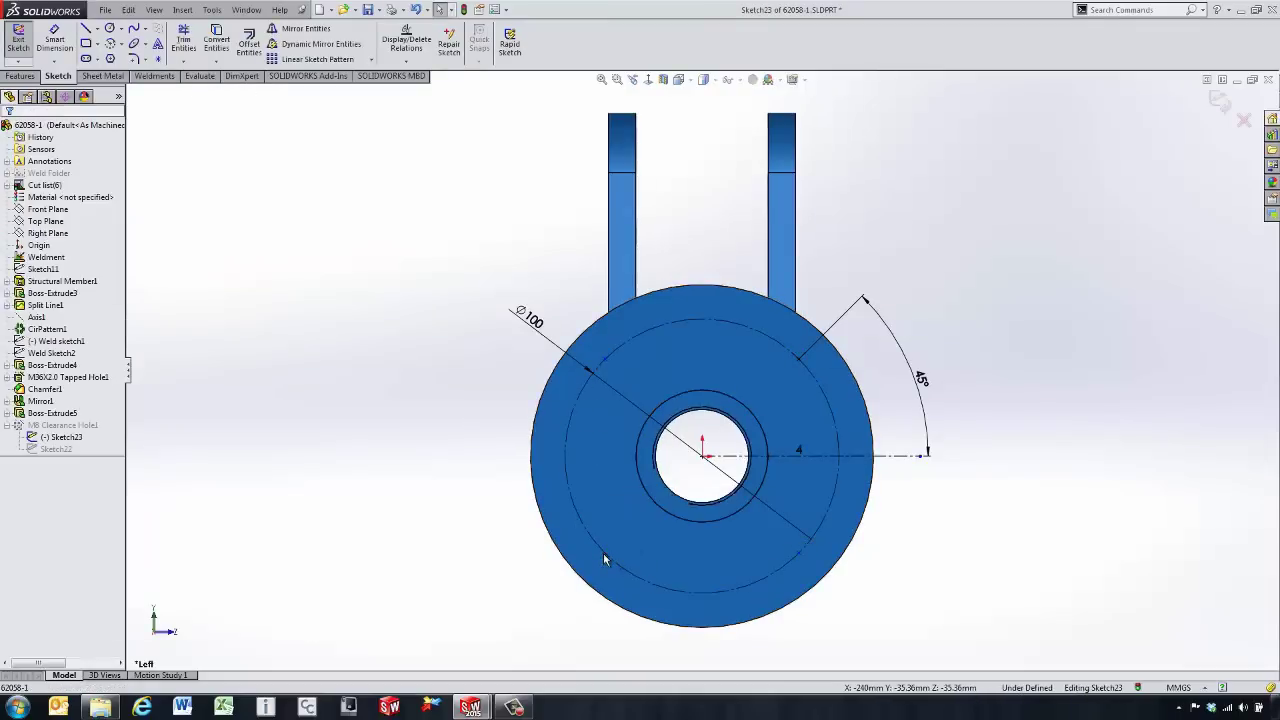
Add two hole points on the bolt circle, rebuild the holes, and return to drawing 62058 Sheet1
click(159, 59)
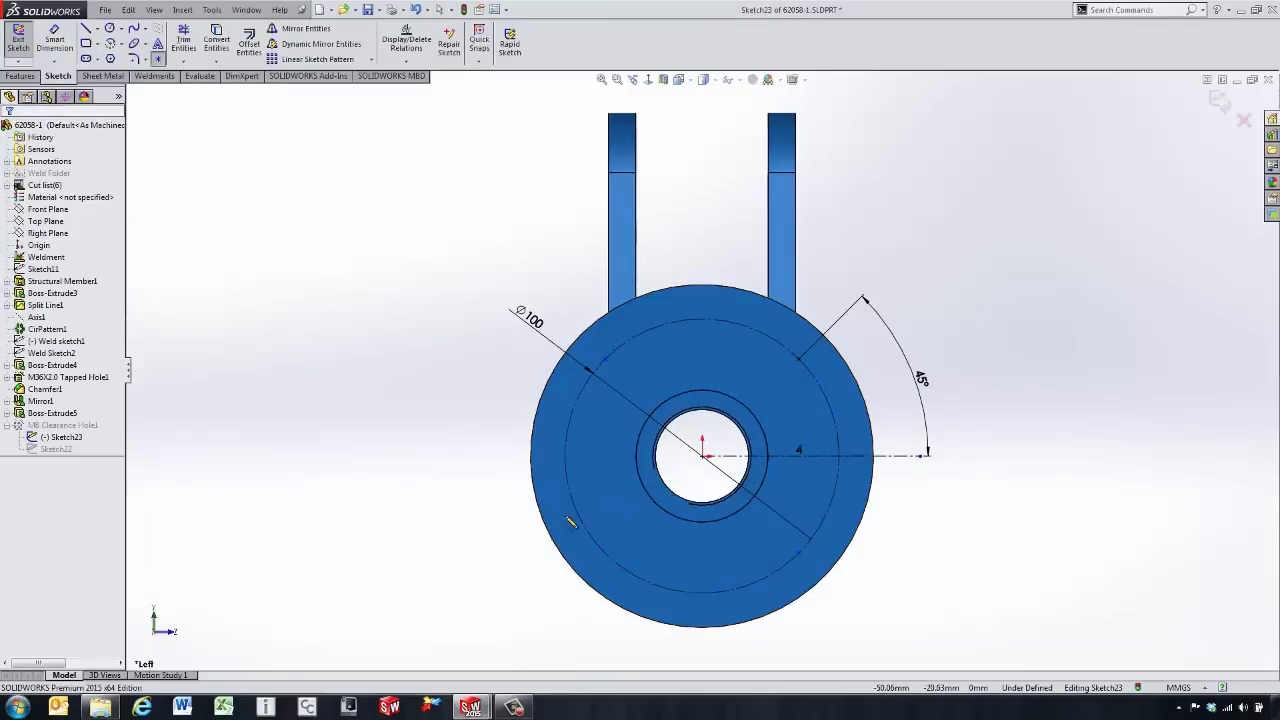
click(575, 508)
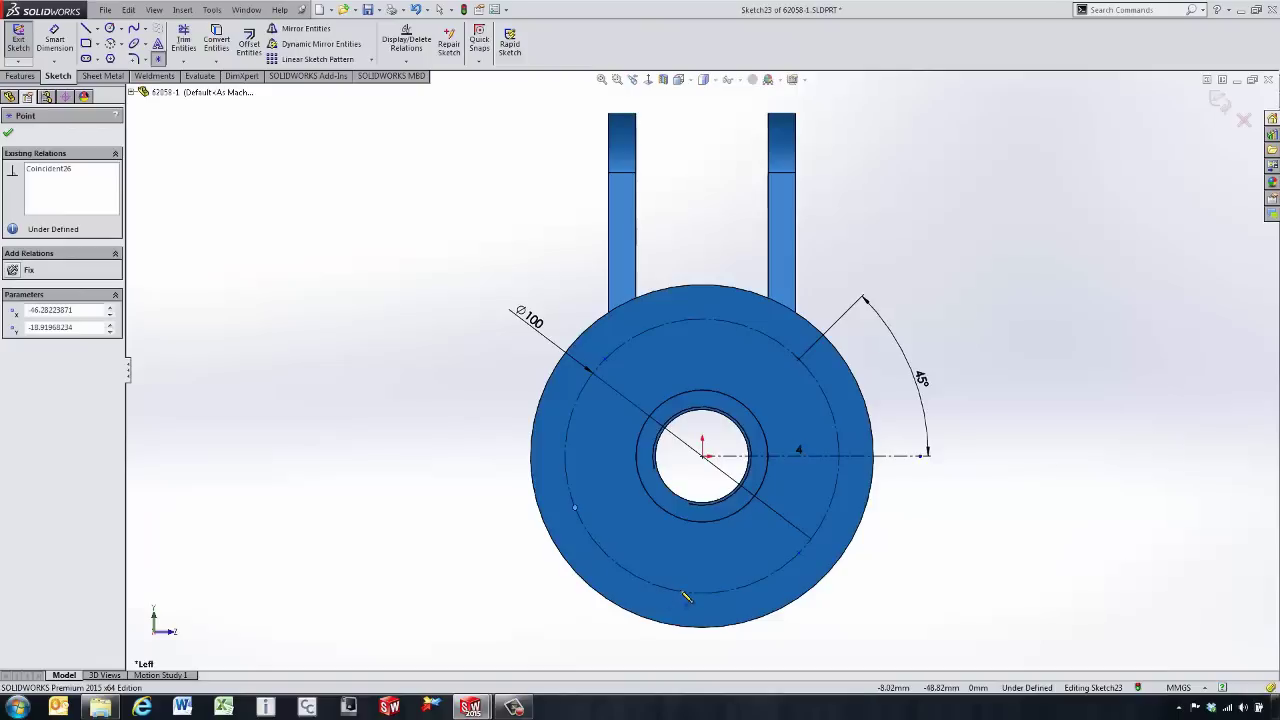
click(681, 590)
click(1218, 100)
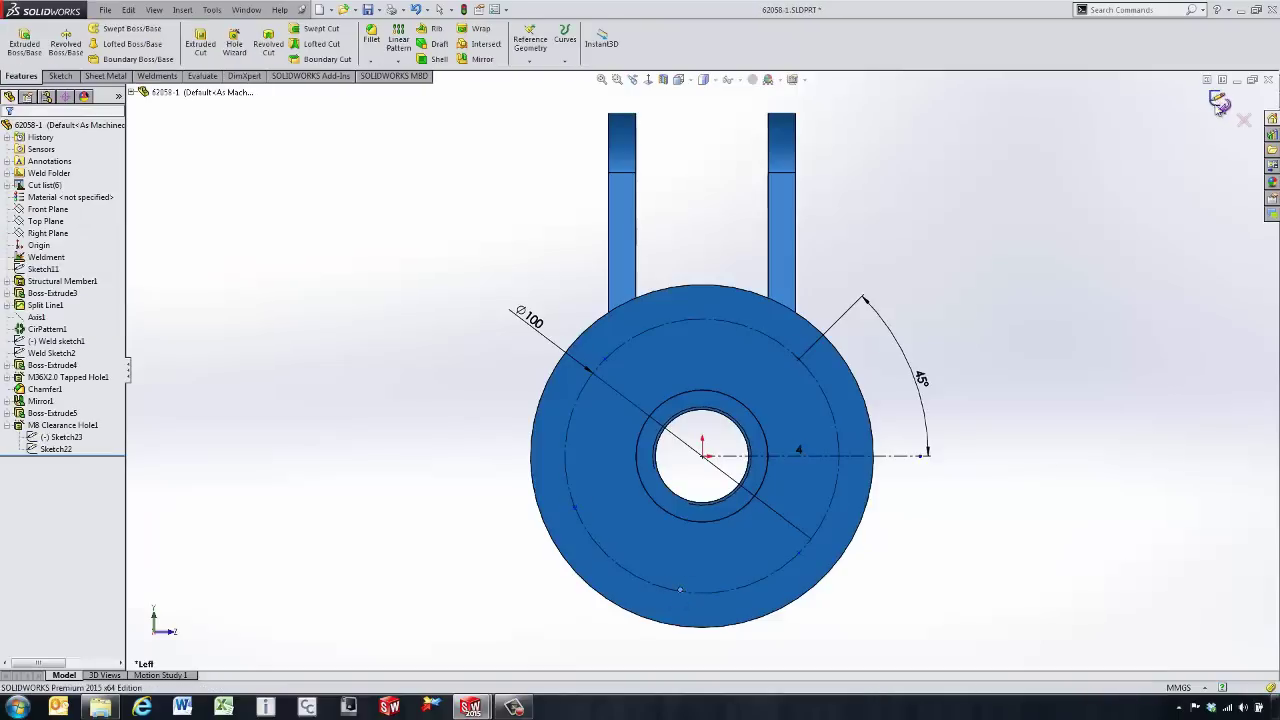
click(246, 10)
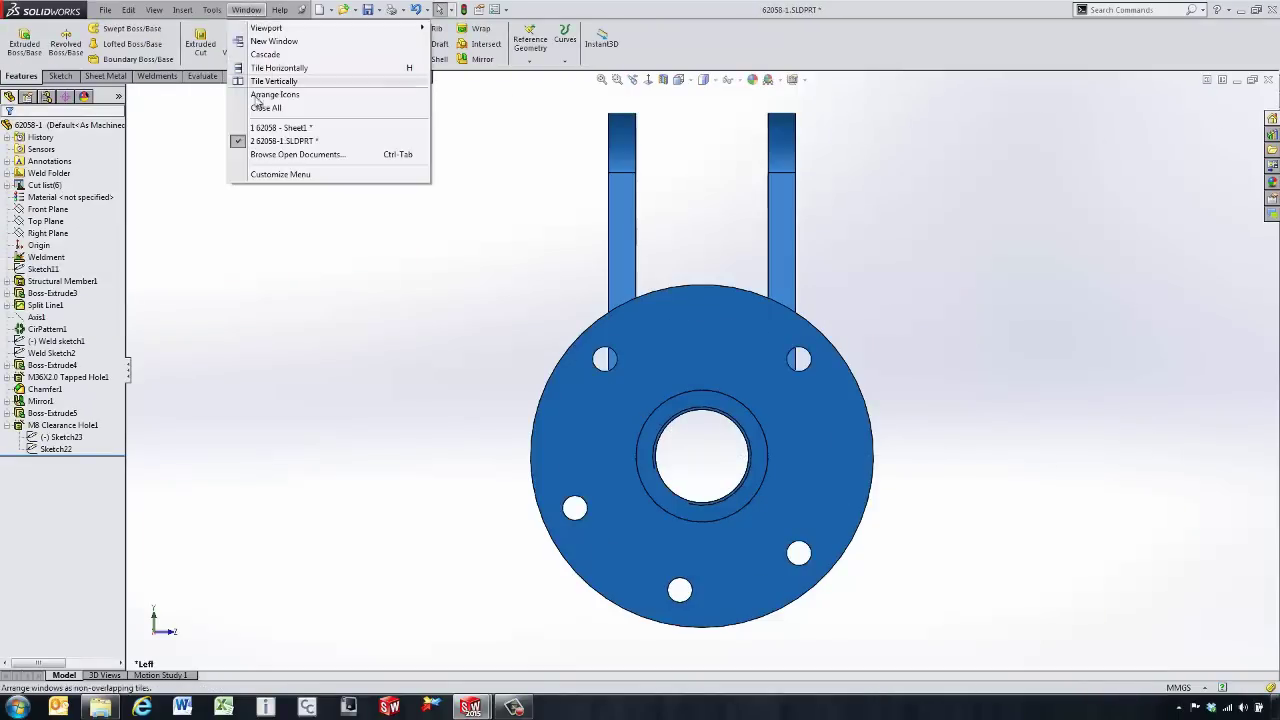
click(300, 125)
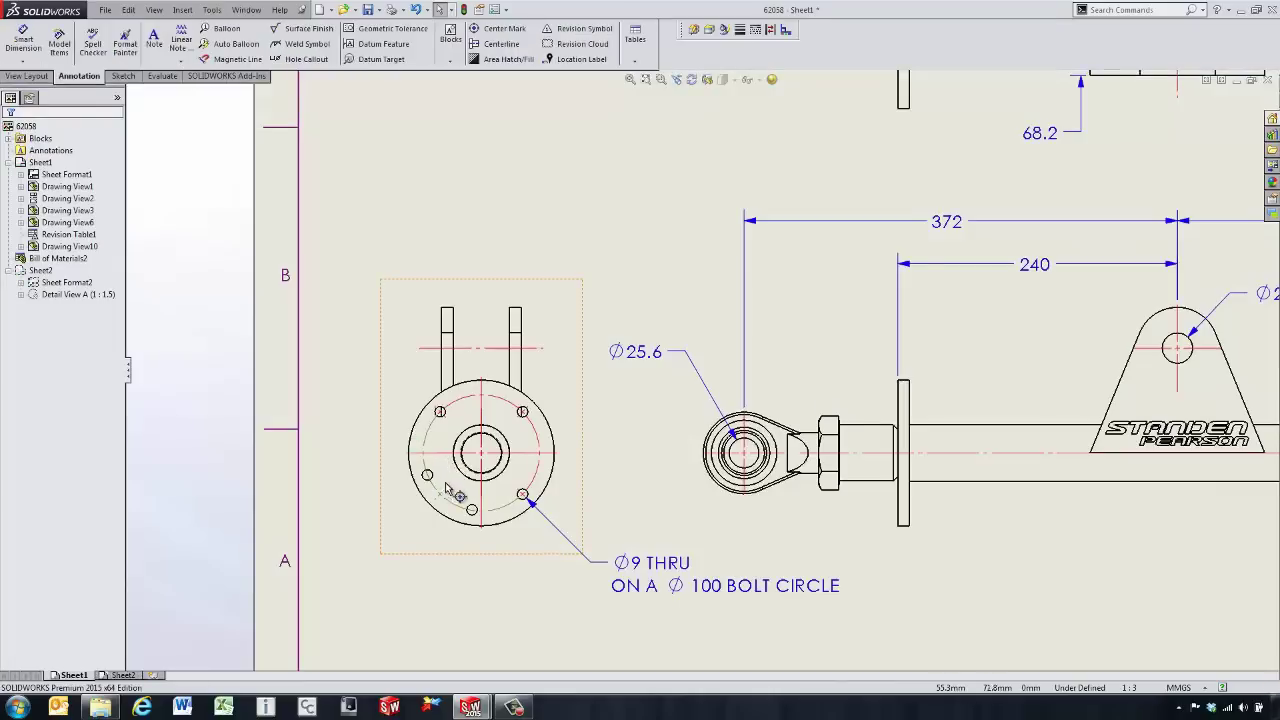
Reattach the center mark to the lower-left hole and add it to the bolt-circle center mark set
scroll(460, 490, up, 4)
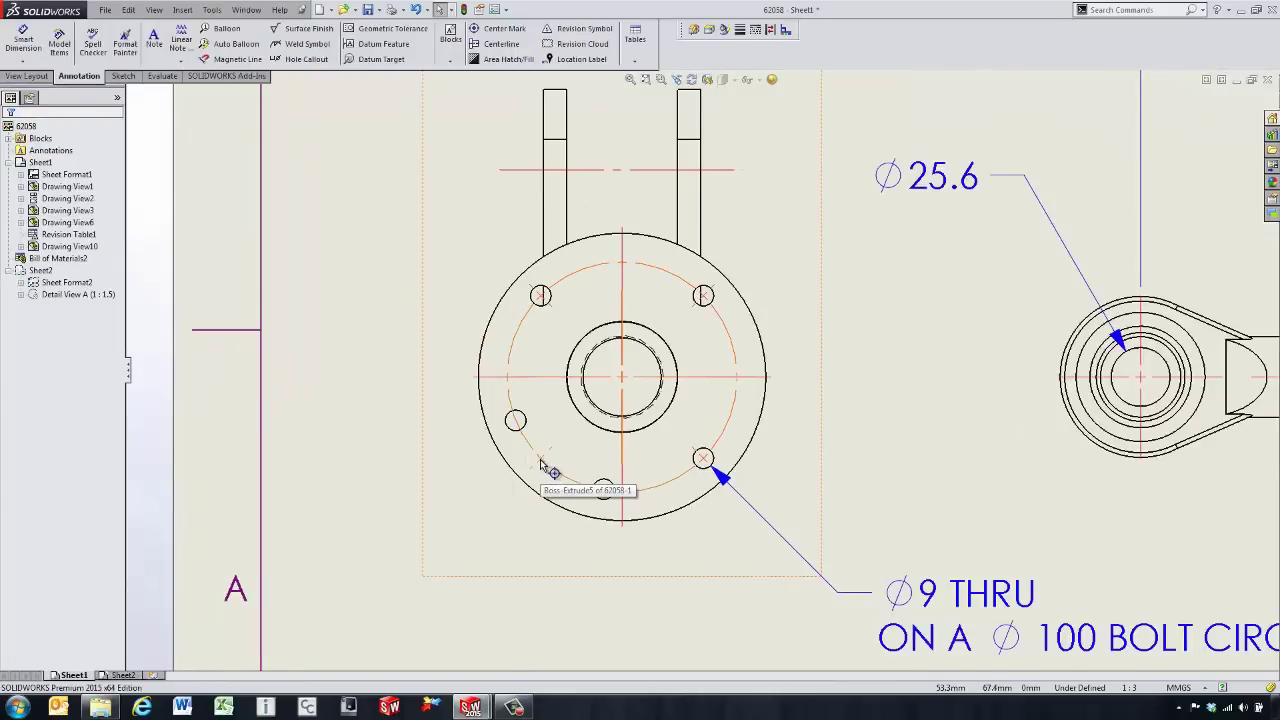
right_click(541, 462)
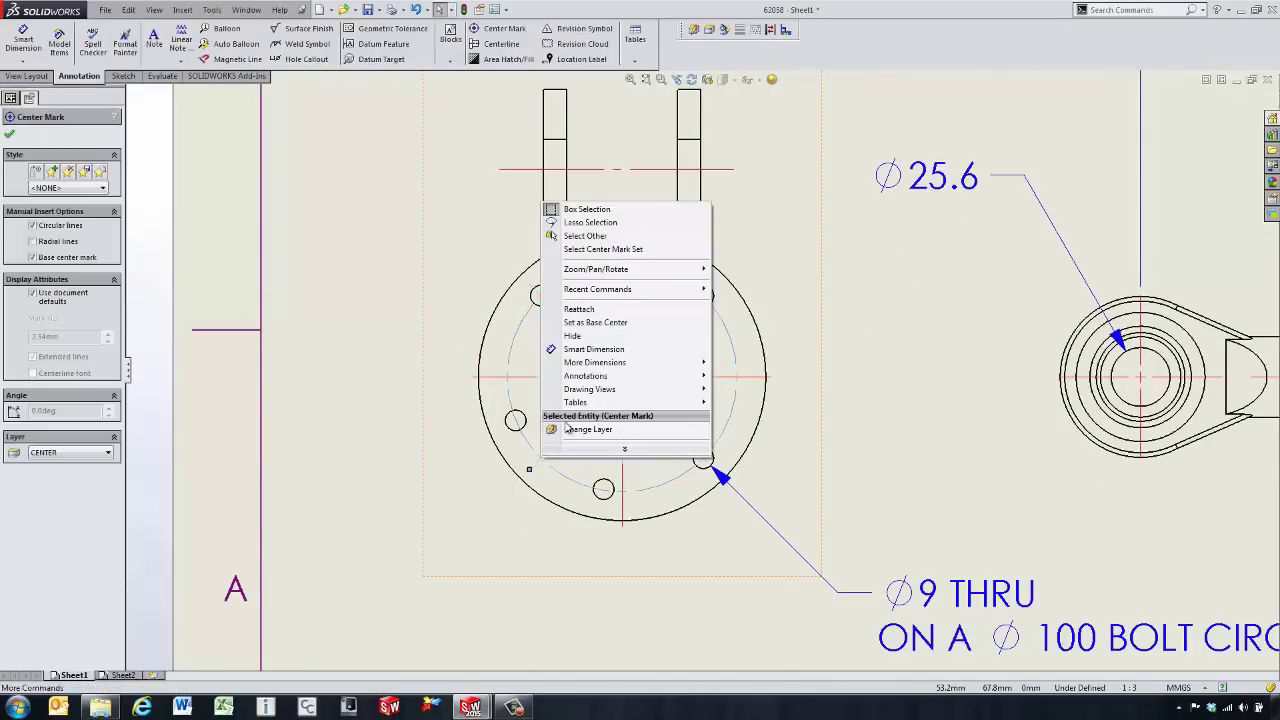
click(581, 309)
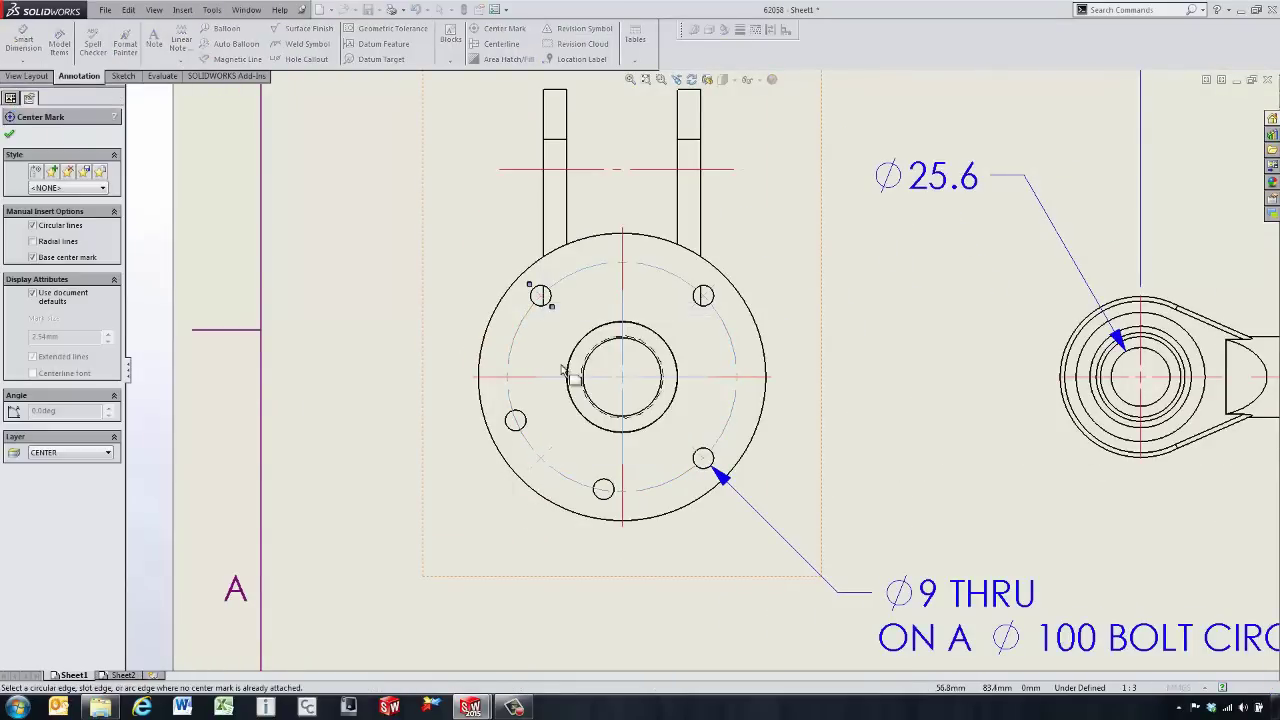
click(528, 440)
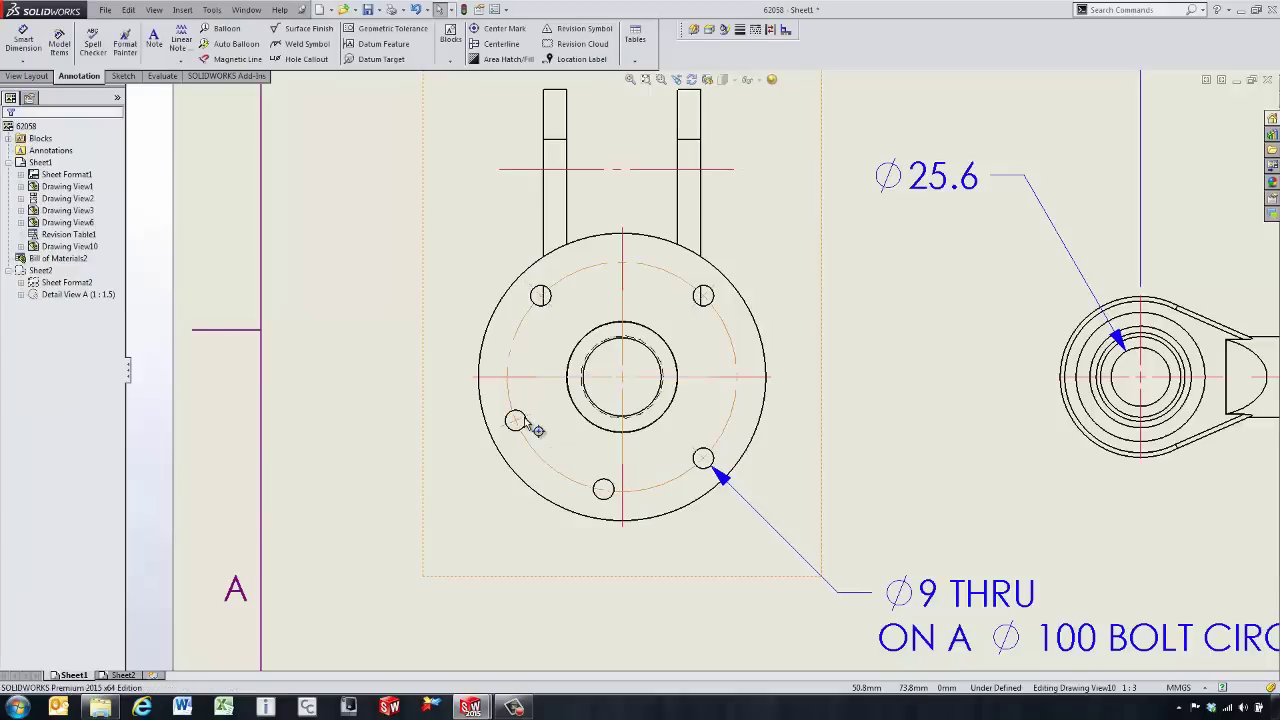
right_click(564, 482)
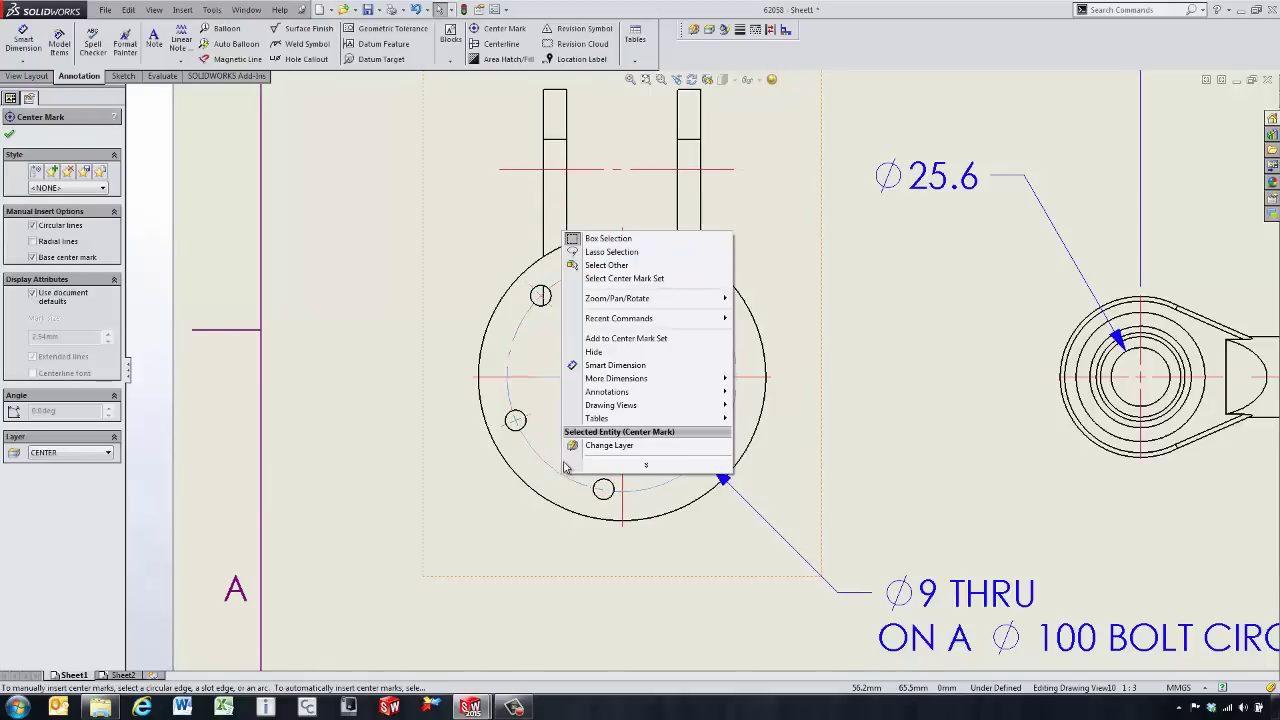
click(605, 339)
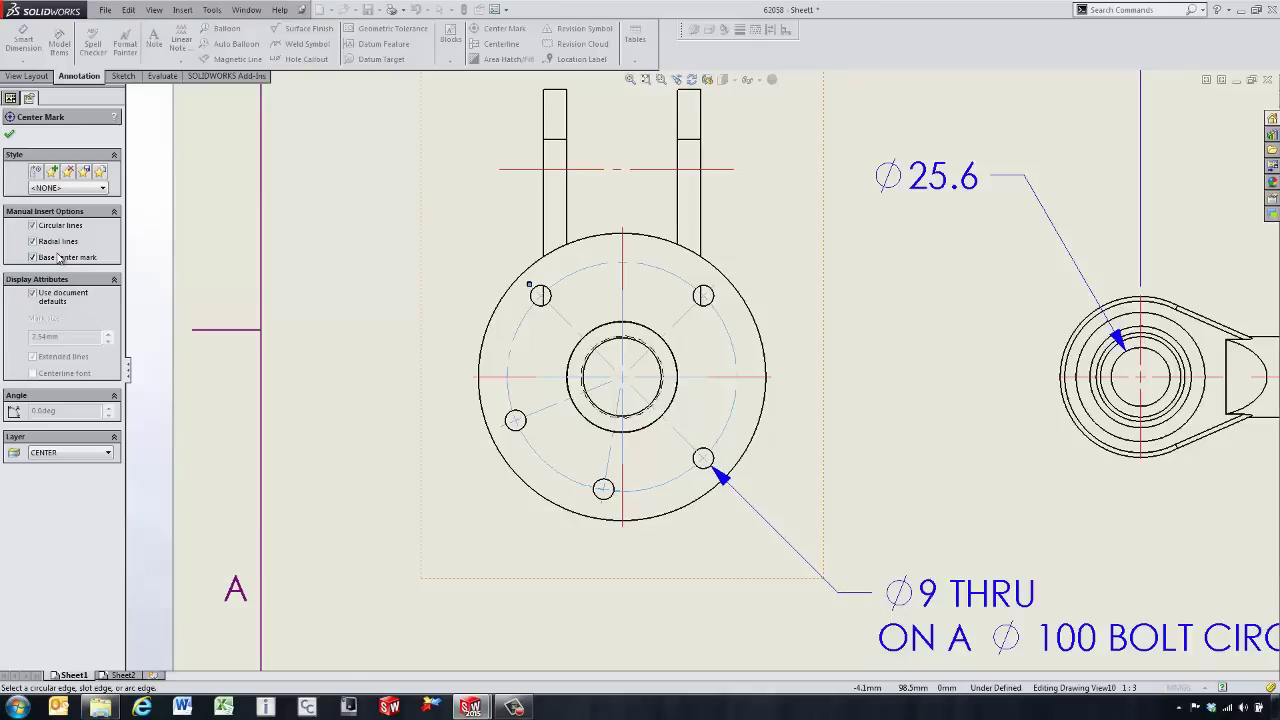
scroll(670, 370, up, 5)
scroll(910, 454, down, 3)
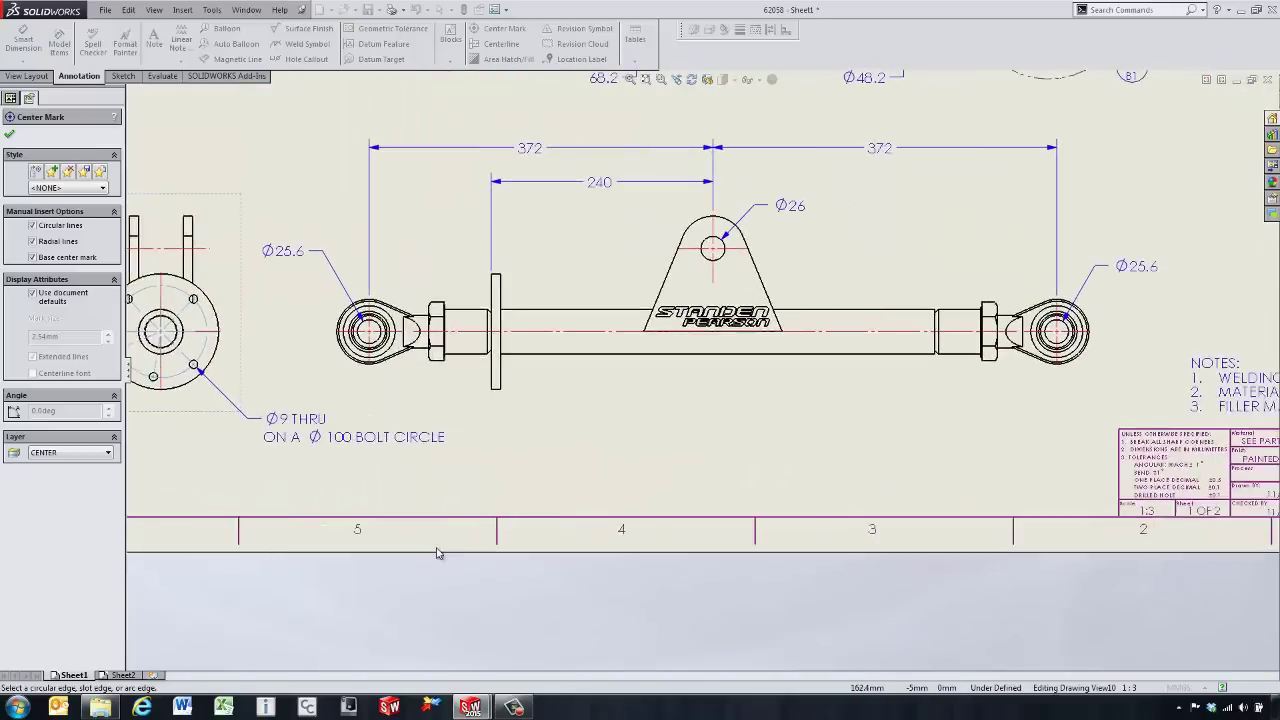
Finish the center marks, move the NOTES block to the SECURITY layer, and verify it in Layer Properties
scroll(910, 454, down, 5)
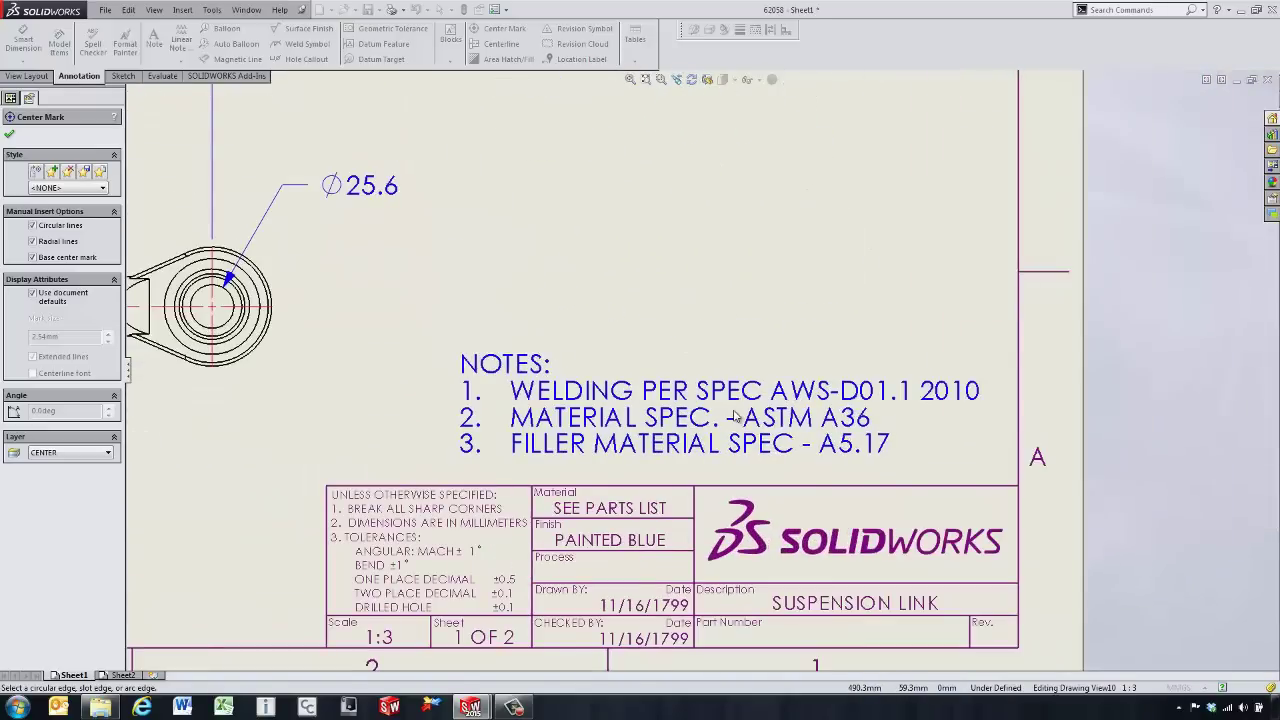
click(9, 136)
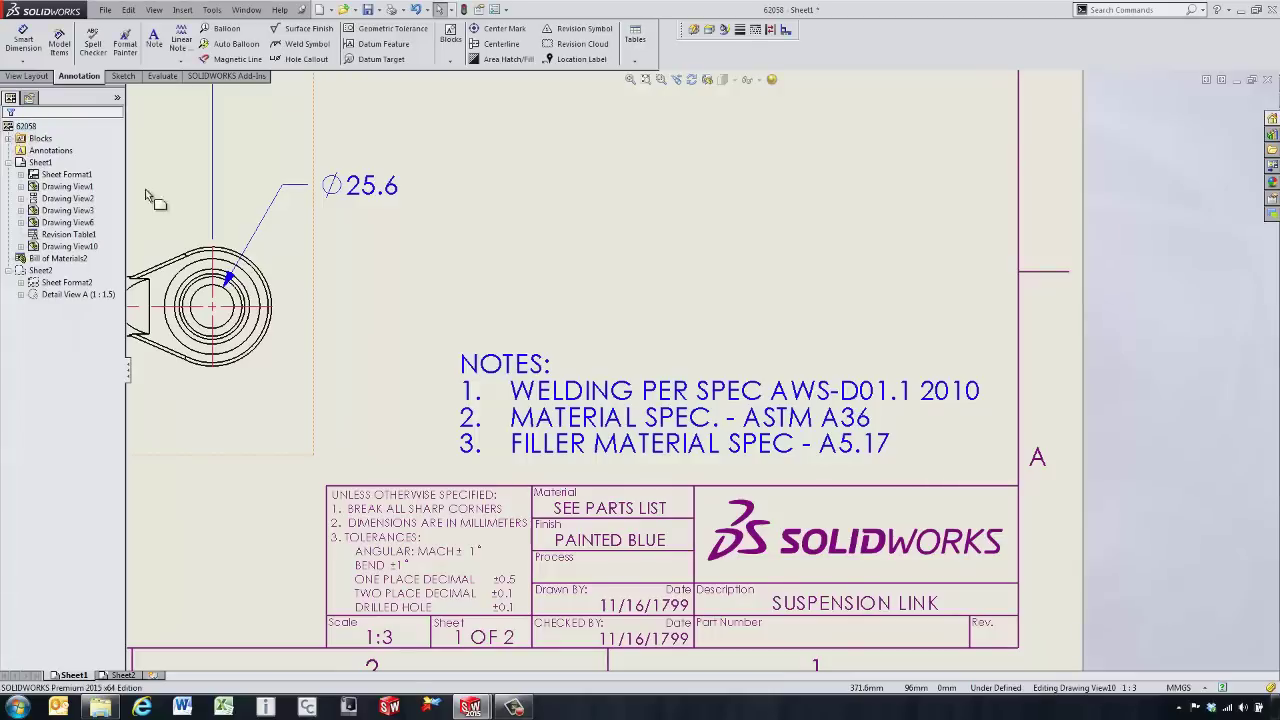
right_click(593, 383)
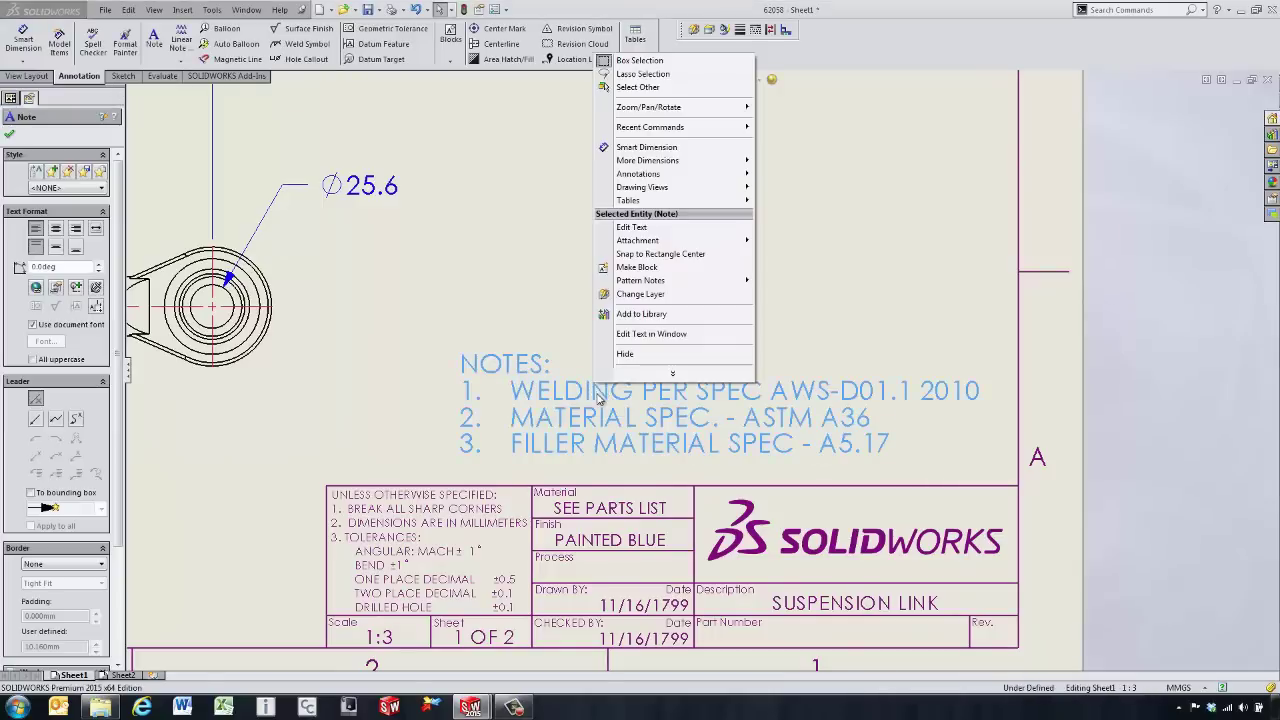
click(641, 294)
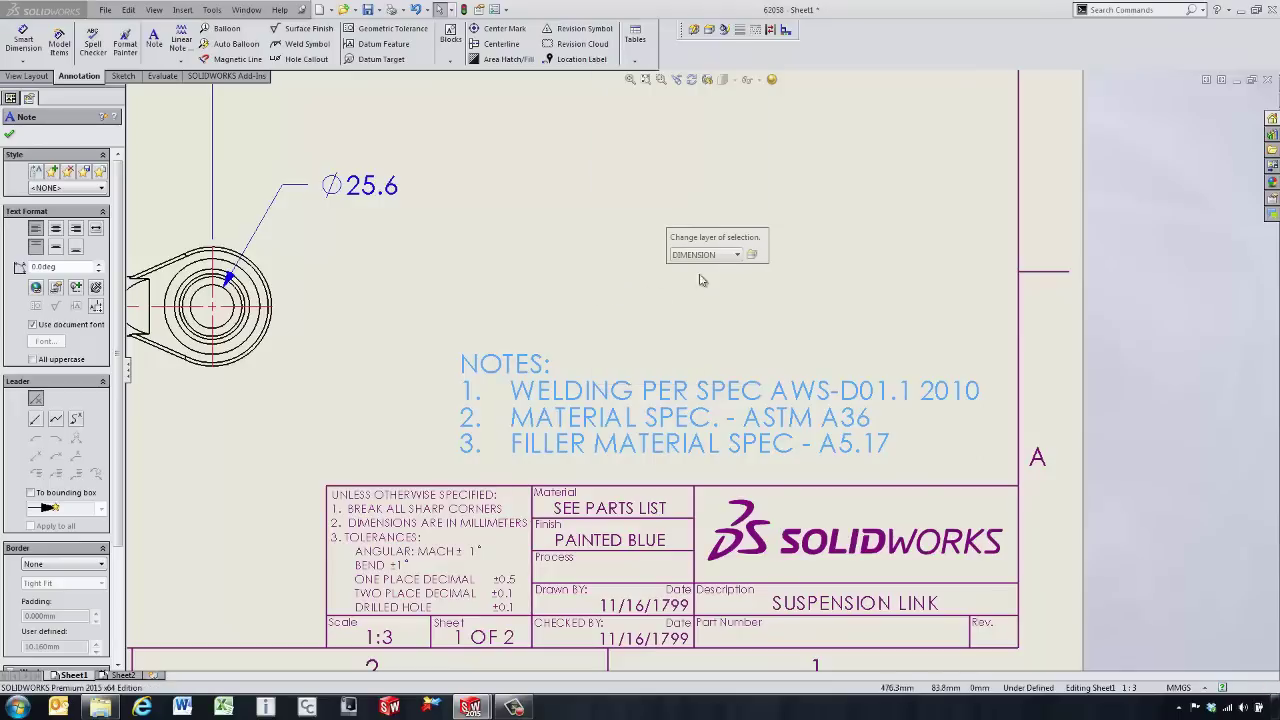
click(737, 255)
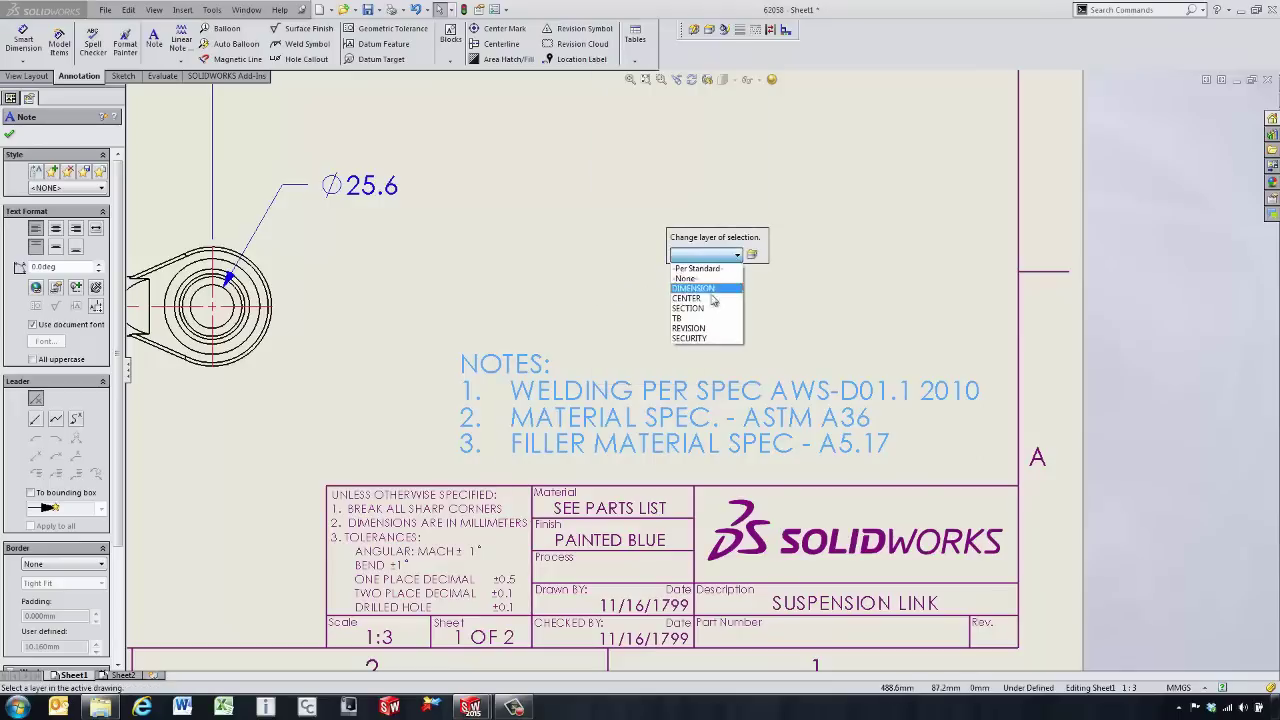
click(689, 339)
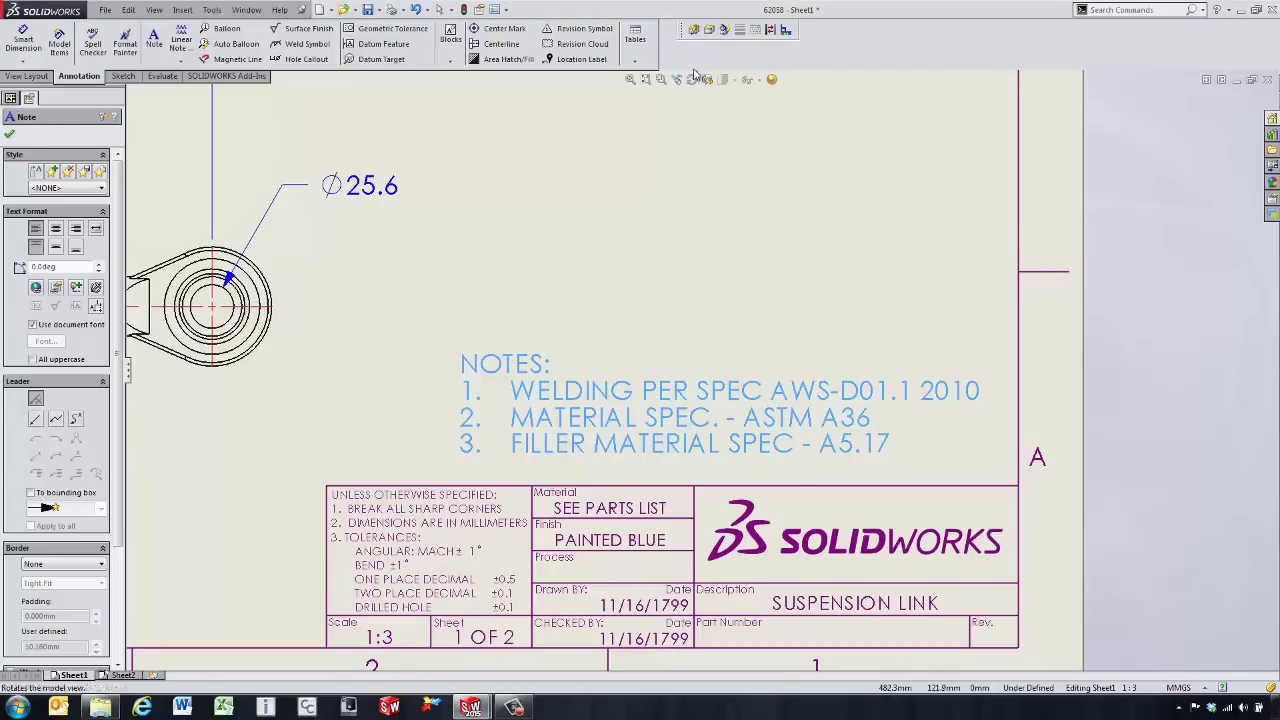
click(716, 31)
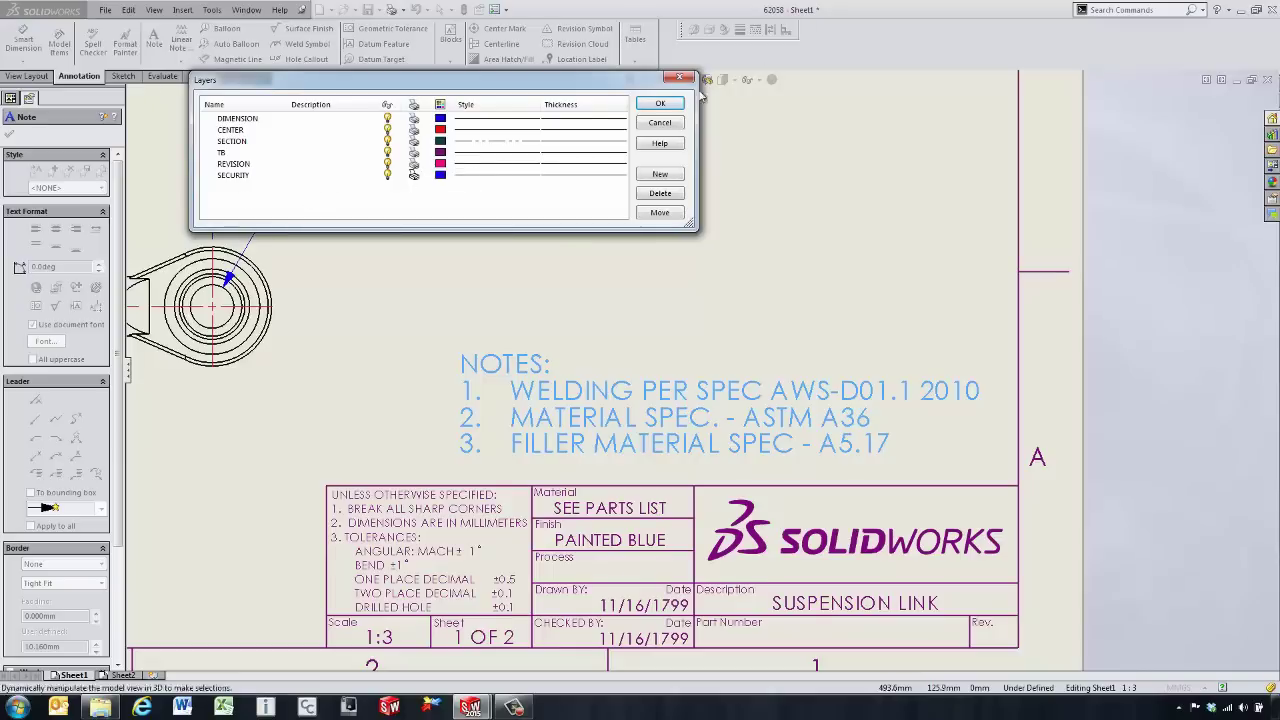
click(660, 105)
Show the suspension-link drawing's Sheet1 in Print Preview from the File menu
click(105, 10)
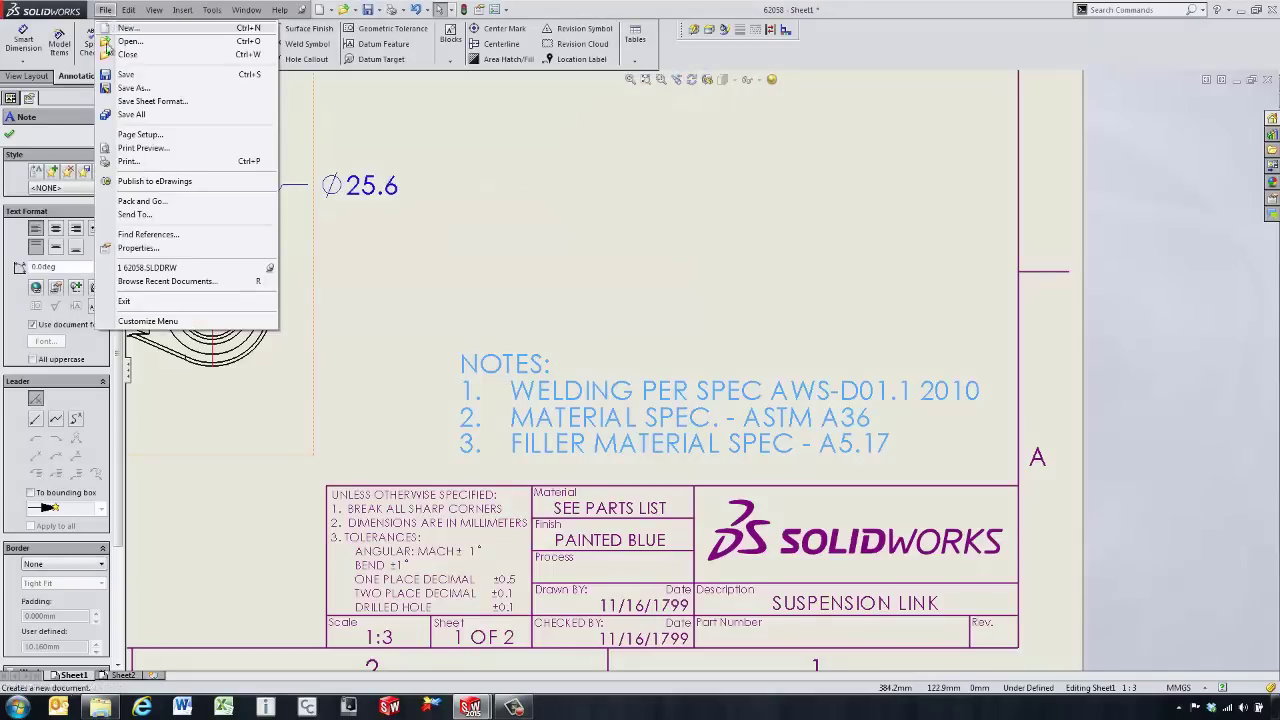
click(140, 148)
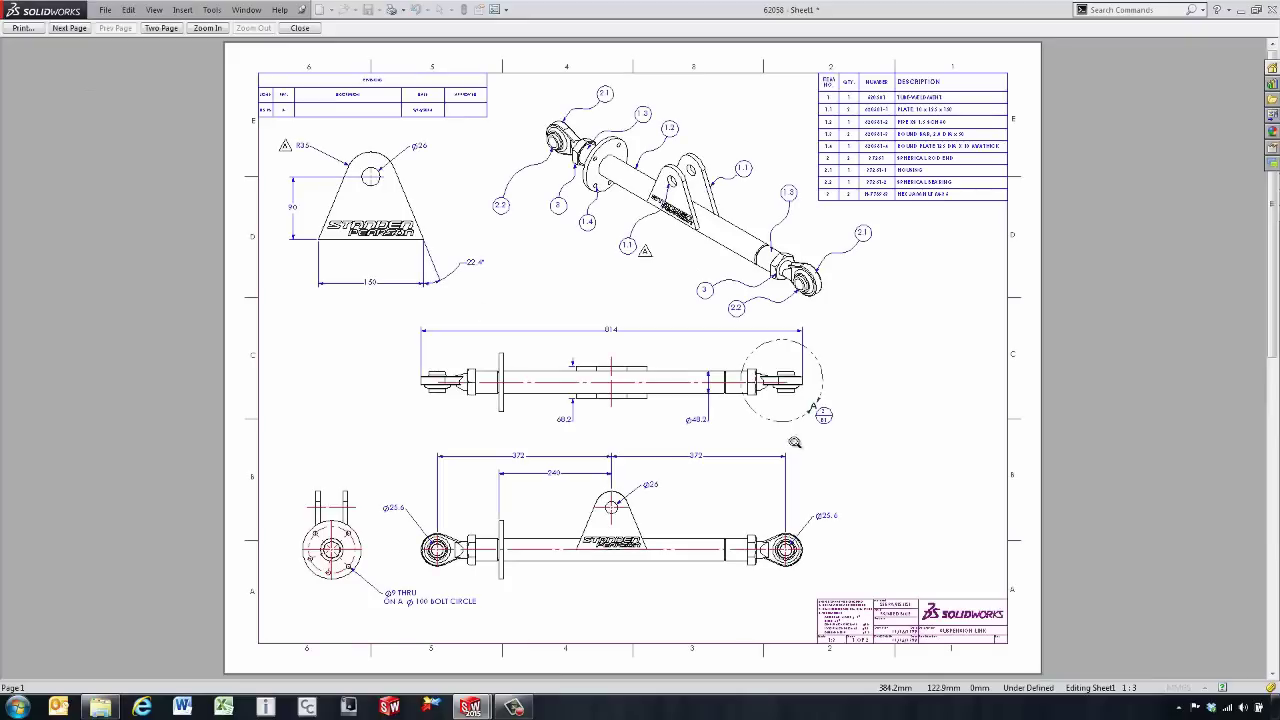